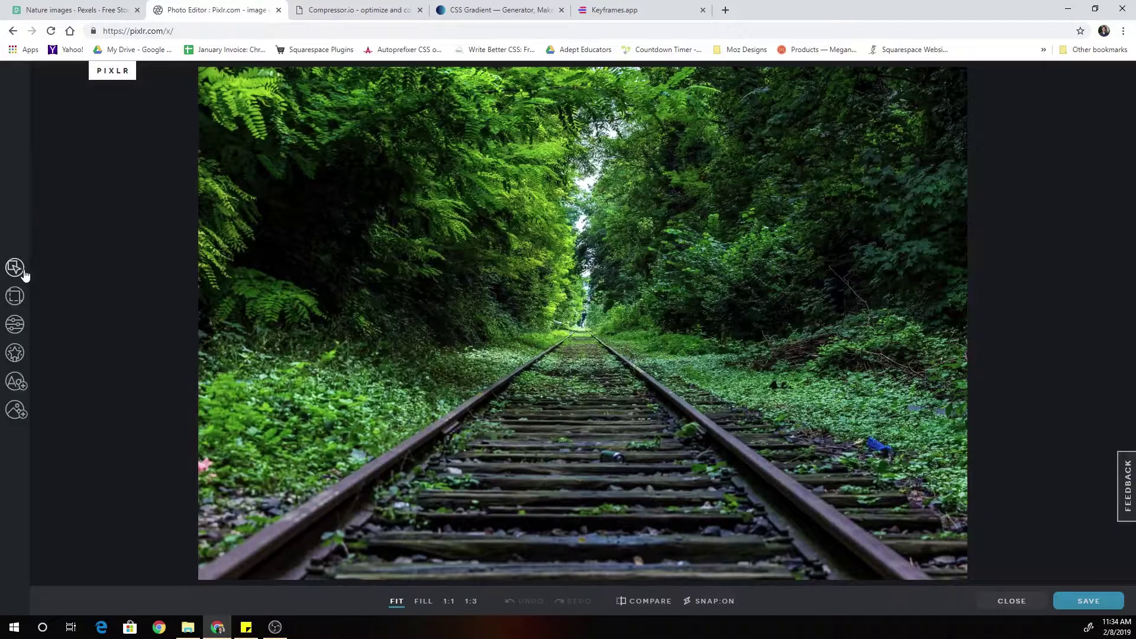
# - Open the Resize Image dialog from the Arrange tool's Resize options
pyautogui.click(15, 267)
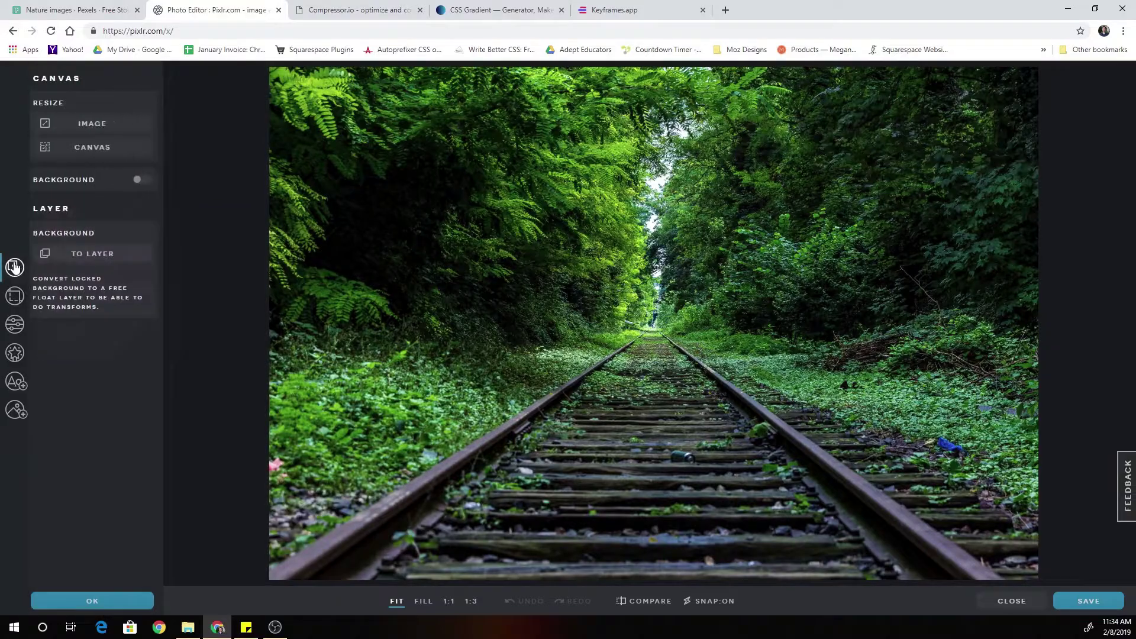
pyautogui.click(97, 124)
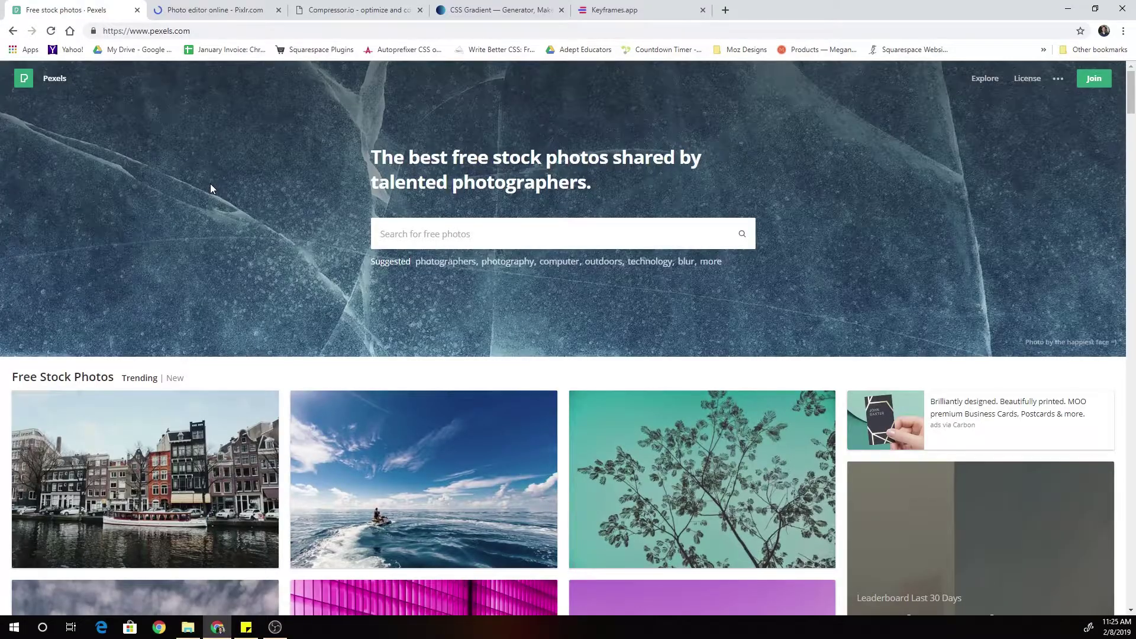
# - Search Pexels for 'nature' and browse the results for the forest railway-tracks photo
pyautogui.scroll(-1, 240, 235)
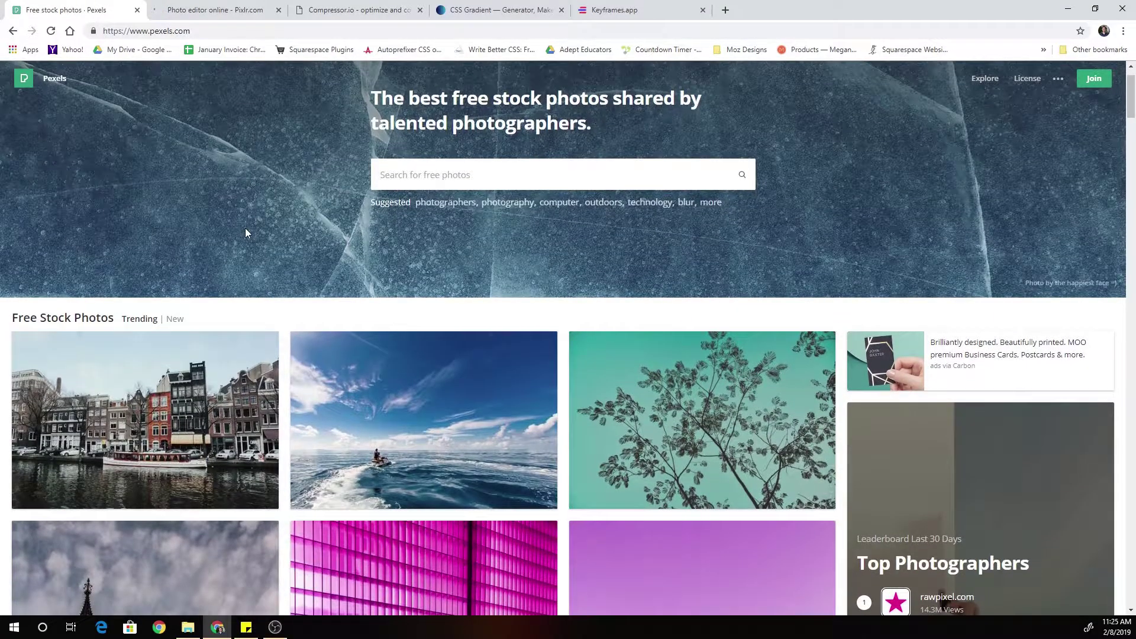
pyautogui.scroll(1, 243, 232)
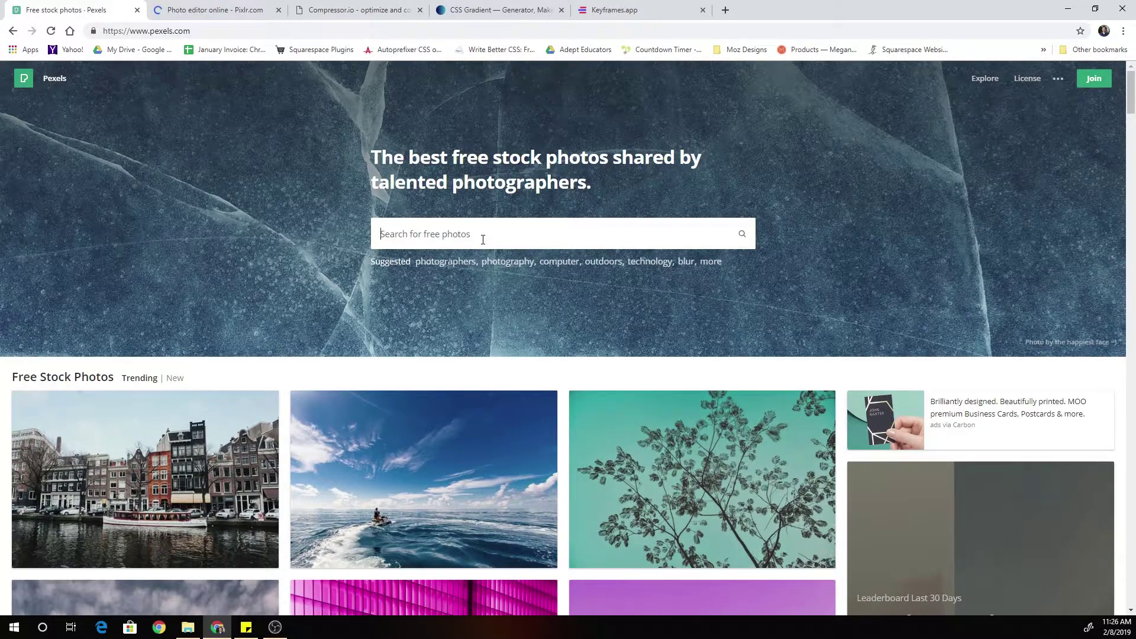
pyautogui.write('nature')
pyautogui.press('Return')
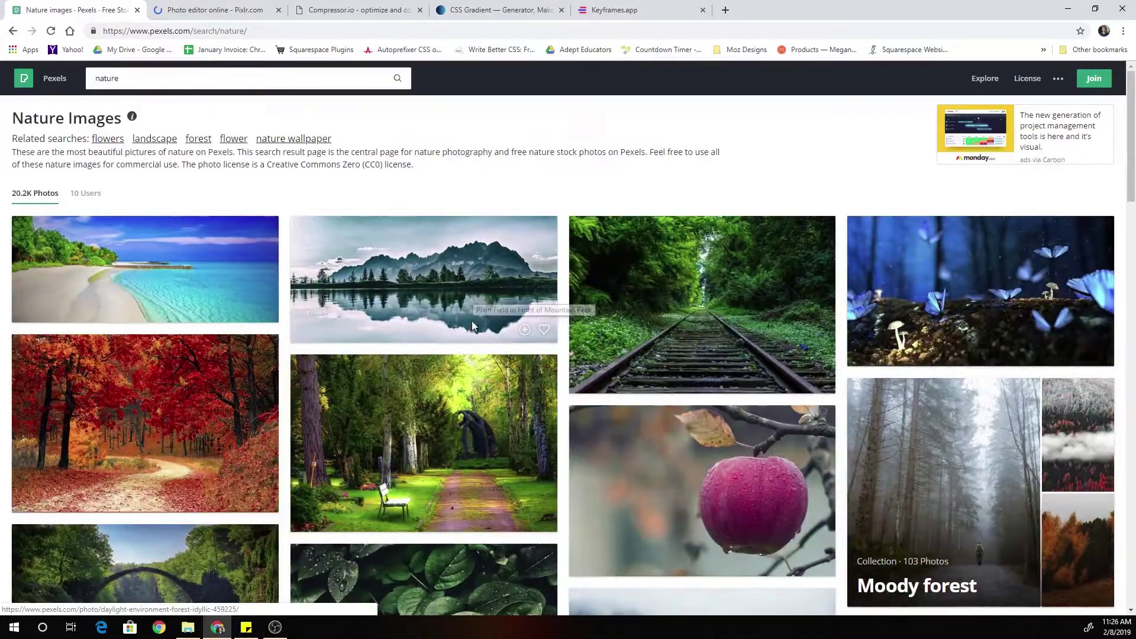
pyautogui.scroll(-12, 471, 321)
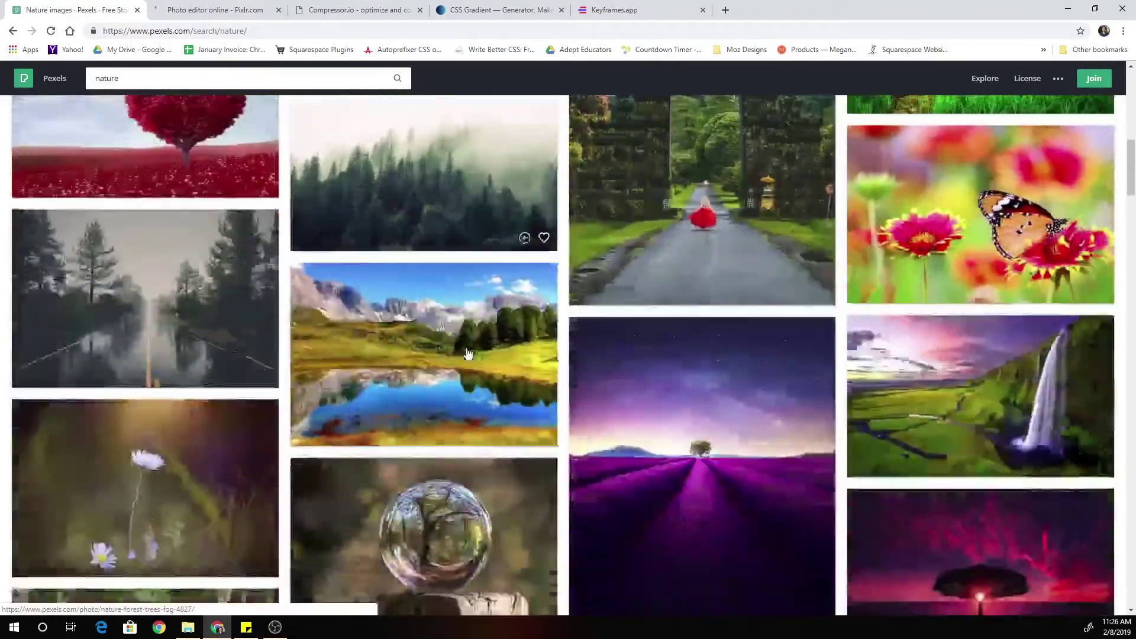
pyautogui.scroll(-6, 467, 353)
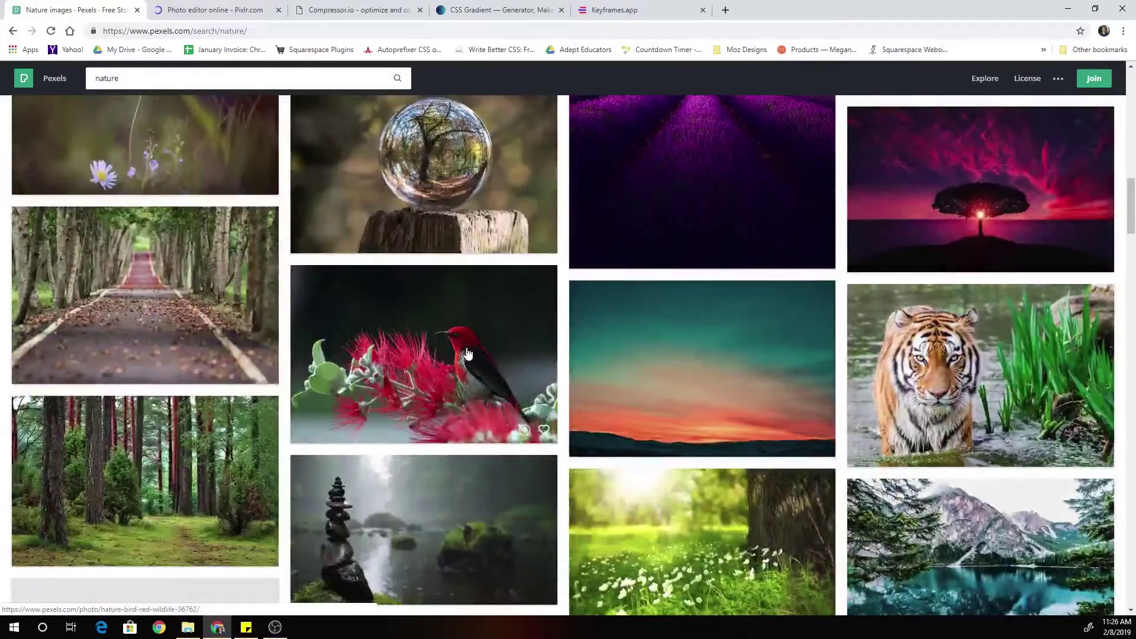
pyautogui.scroll(-4, 467, 353)
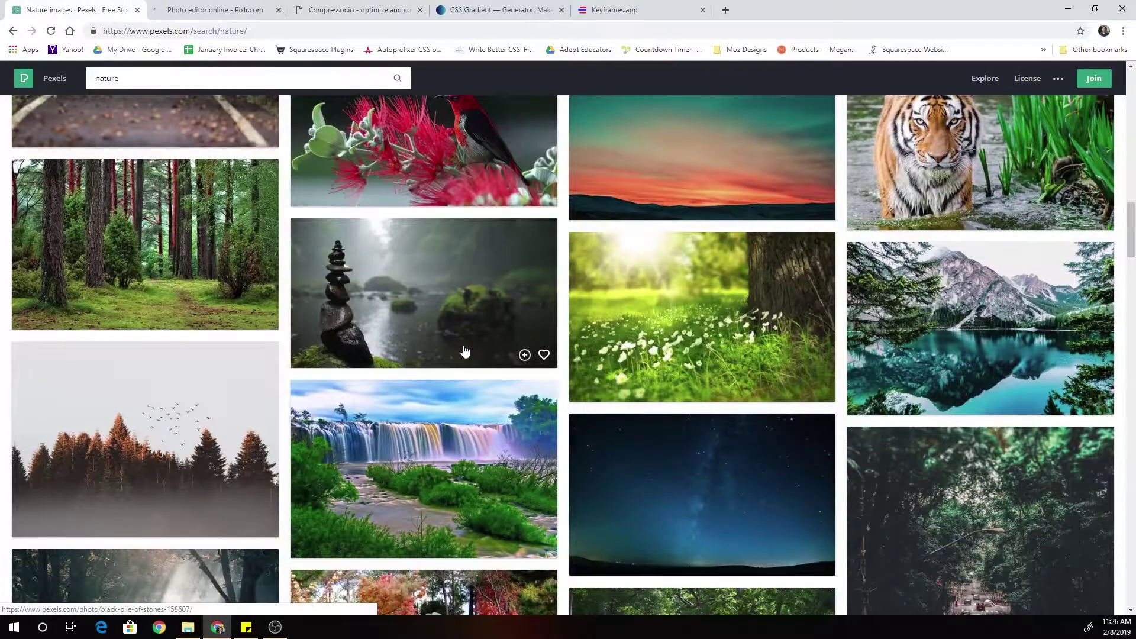
pyautogui.scroll(10, 462, 343)
pyautogui.scroll(10, 461, 345)
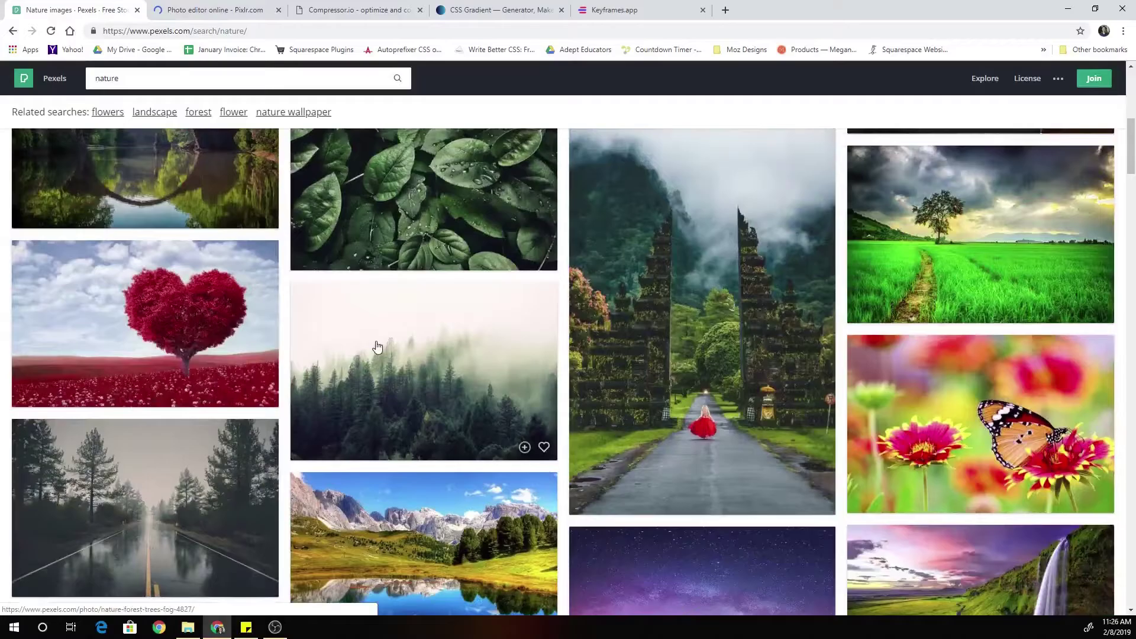
pyautogui.scroll(1, 380, 368)
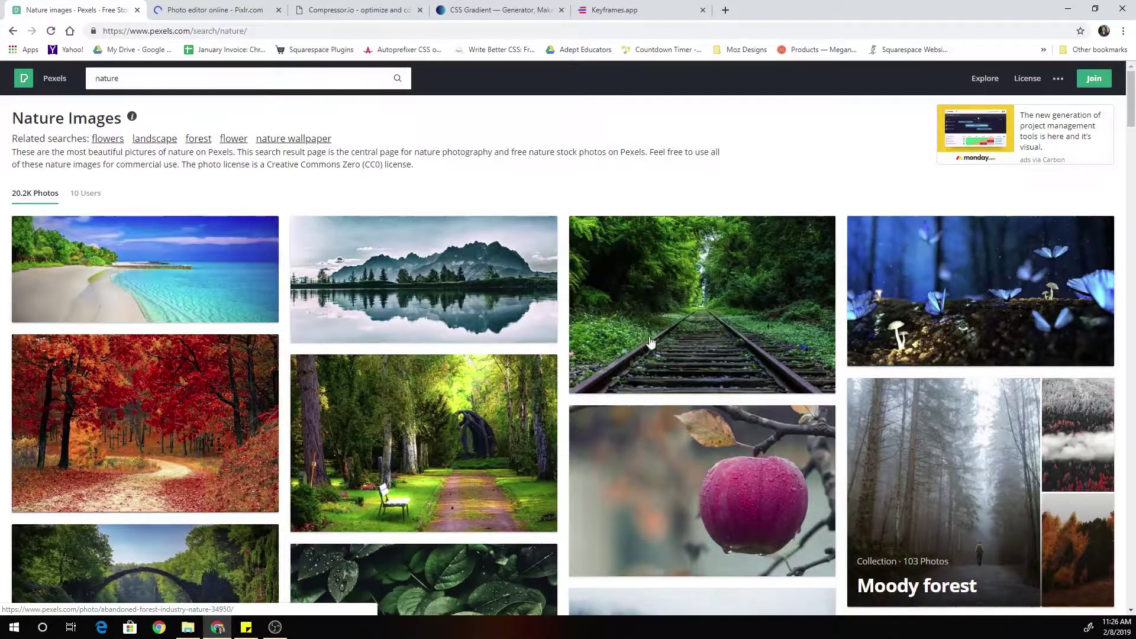
# - Download the forest railway photo and dismiss the Adobe Stock advert overlay
pyautogui.click(715, 308)
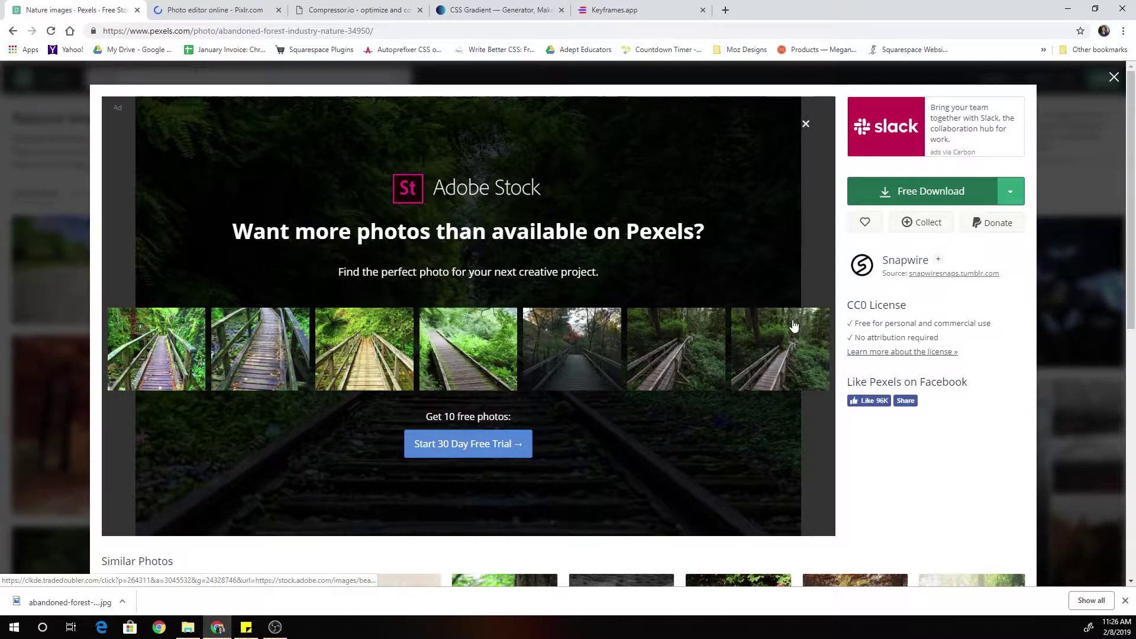
pyautogui.click(1113, 80)
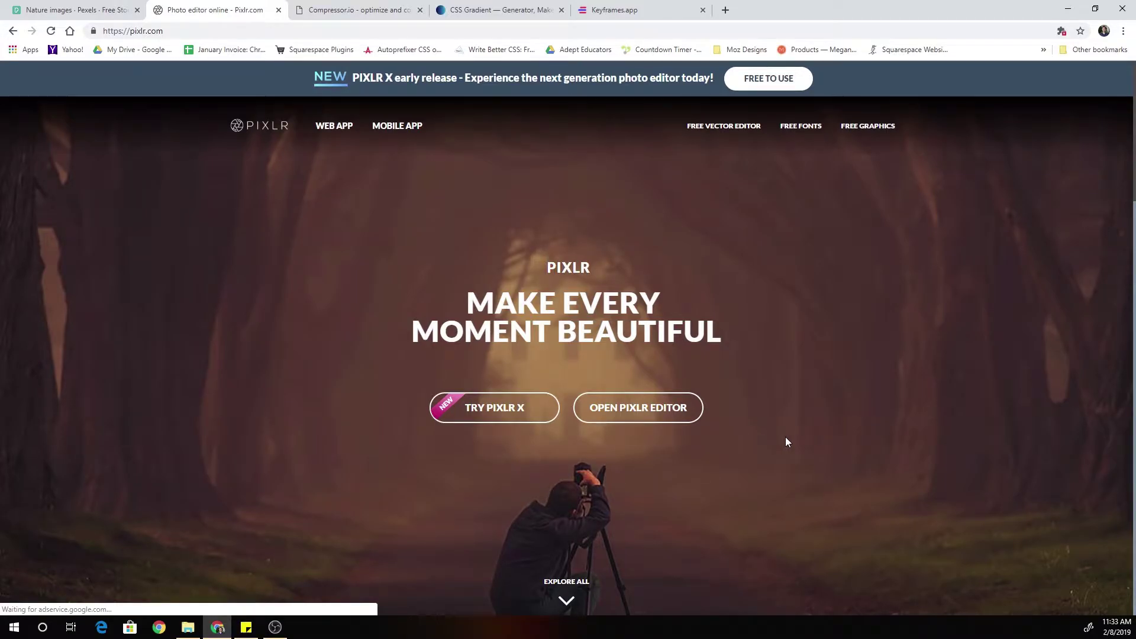
# - Launch Pixlr X and open abandoned-forest-hd-wallpaper-34950.jpg from Downloads
pyautogui.click(496, 415)
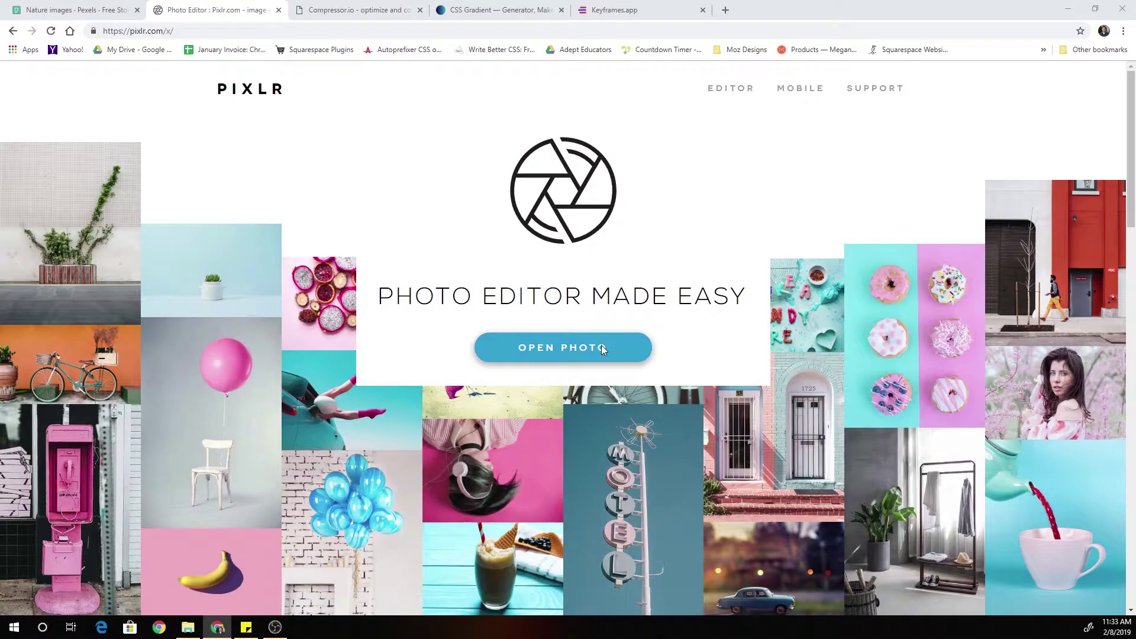
pyautogui.click(602, 350)
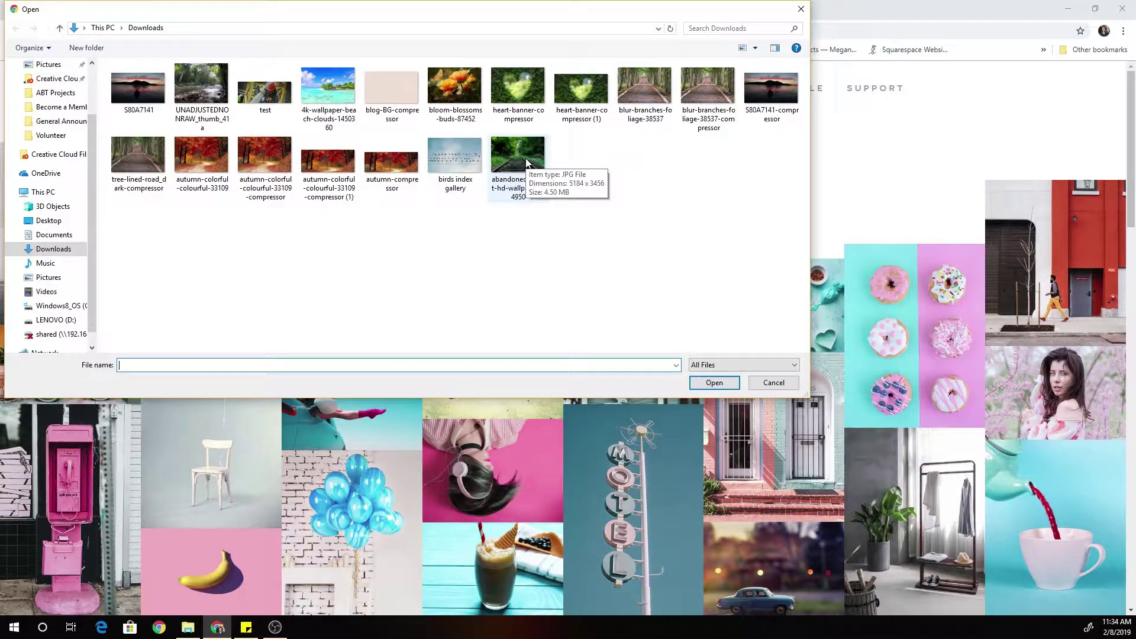
pyautogui.click(527, 162)
pyautogui.click(716, 383)
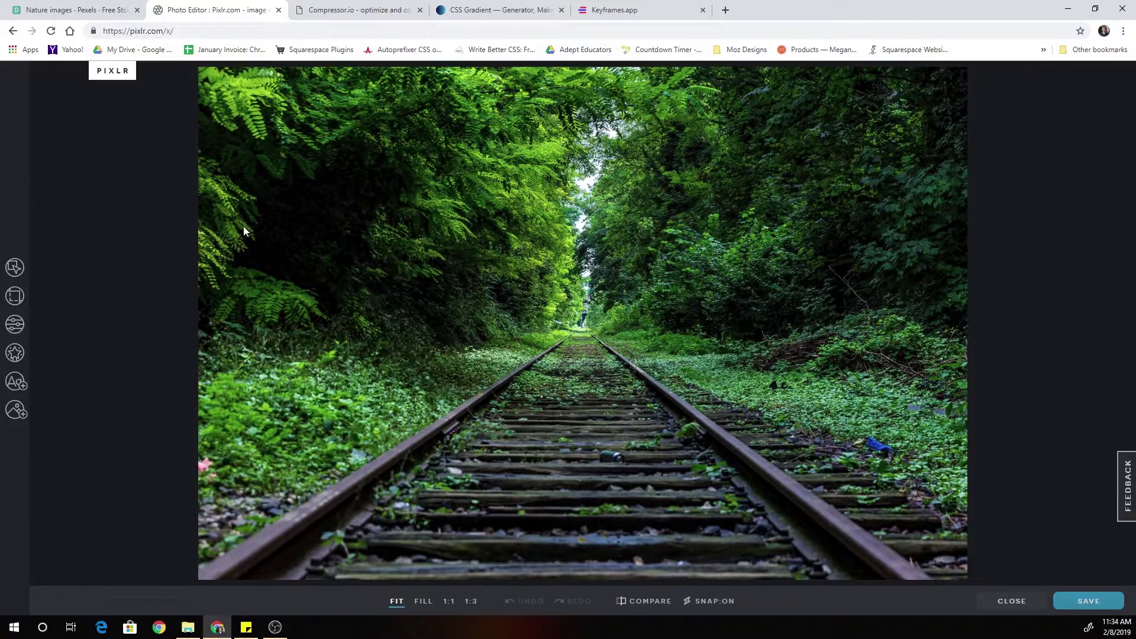
# - Resize the photo from 4000 to 2000 px wide (2000 × 1334) with Constrain Proportions on
pyautogui.click(15, 268)
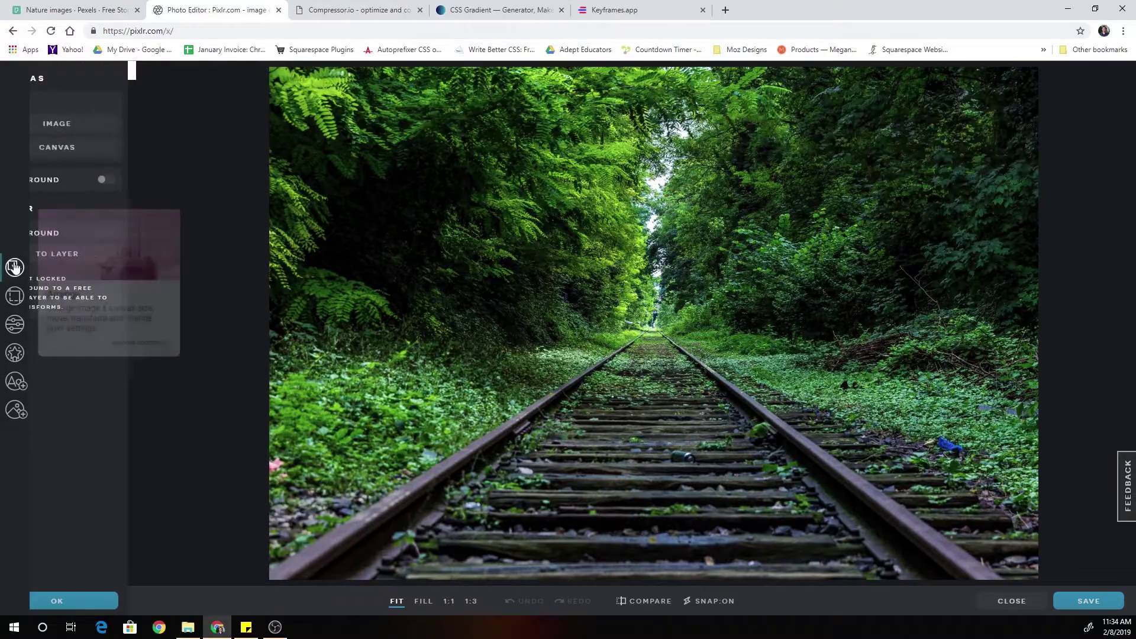
pyautogui.click(97, 127)
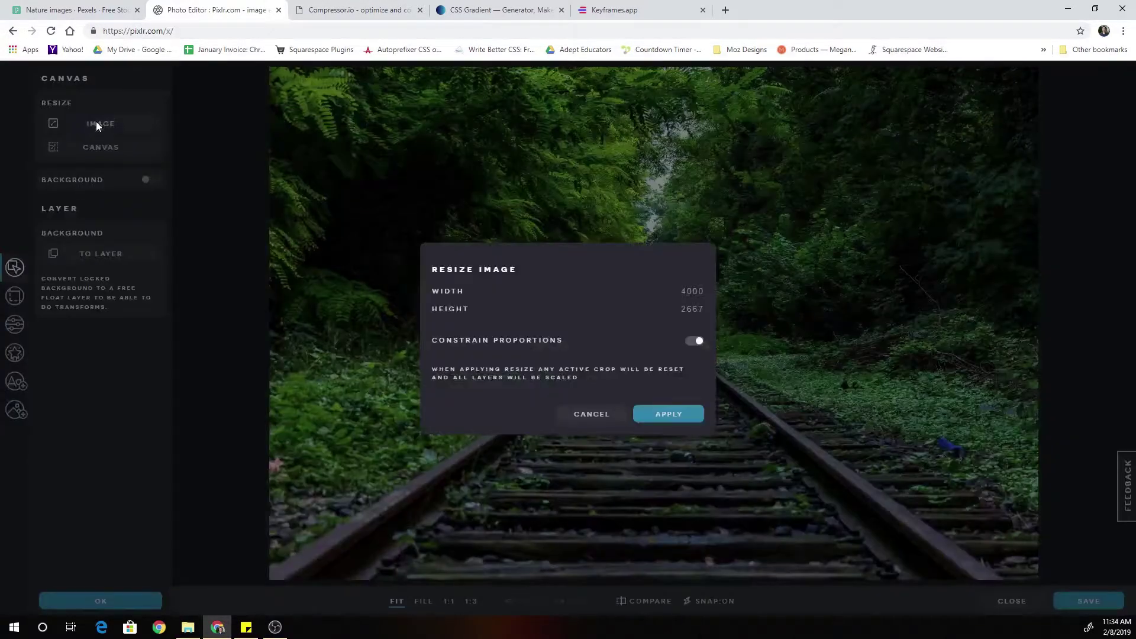
pyautogui.doubleClick(708, 292)
pyautogui.click(647, 266)
pyautogui.click(671, 416)
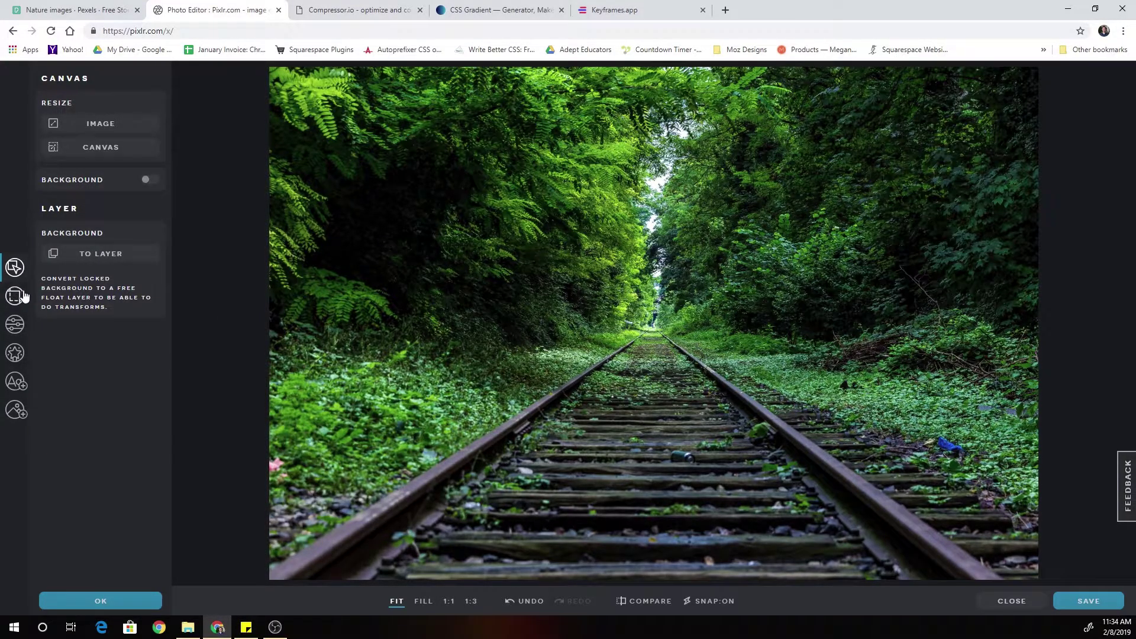
# - Set the exposure in the Adjust panel to -32, leaving brightness at 0
pyautogui.click(15, 326)
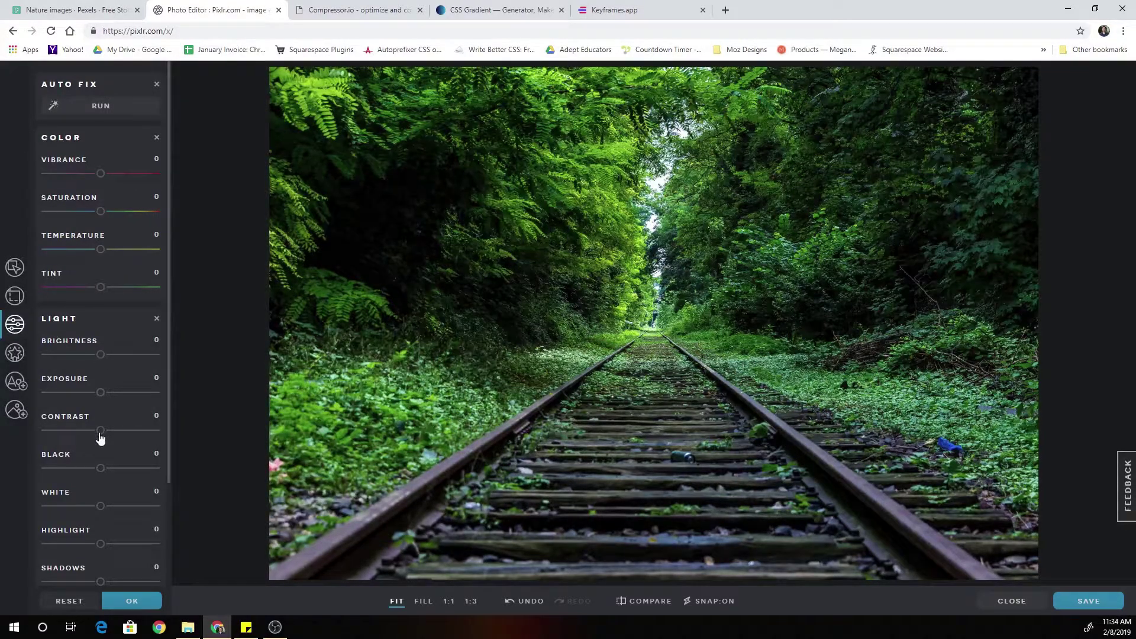
pyautogui.moveTo(99, 393); pyautogui.dragTo(81, 394)
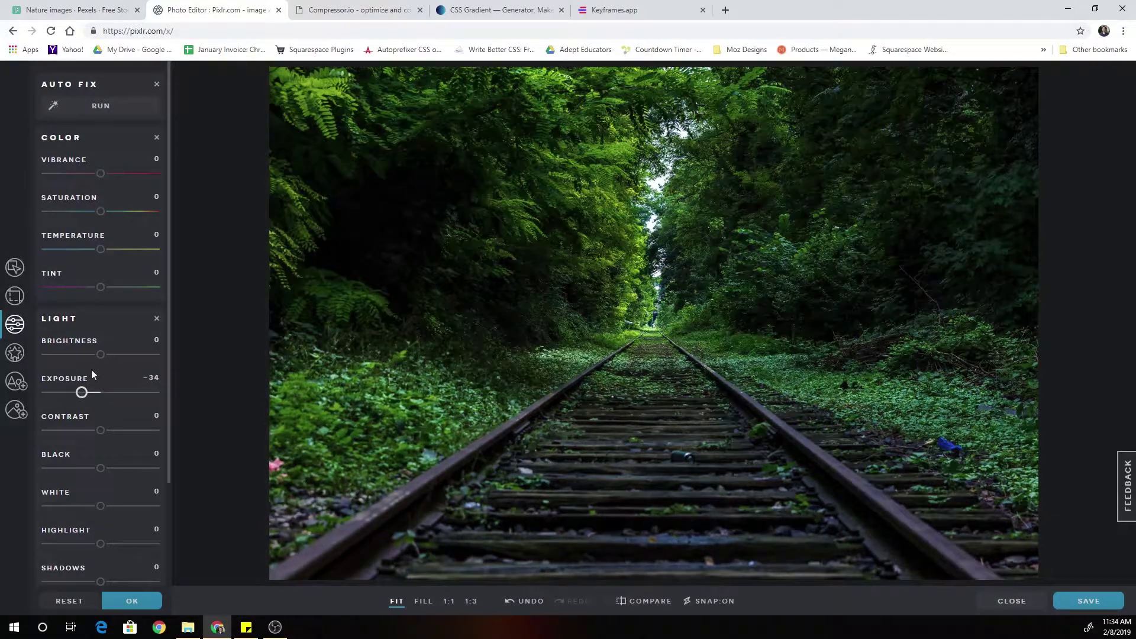
pyautogui.moveTo(101, 354)
pyautogui.mouseDown()
pyautogui.moveTo(90, 356)
pyautogui.moveTo(100, 354)
pyautogui.mouseUp()
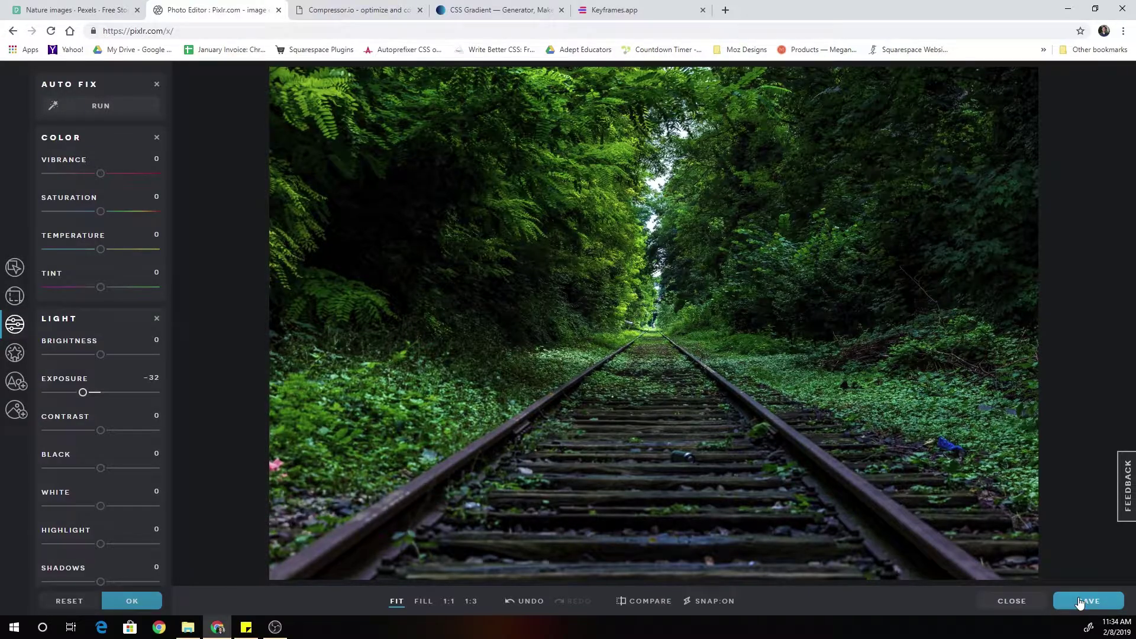
# - Confirm the exposure change and save the photo as a JPG at 100% quality
pyautogui.click(134, 601)
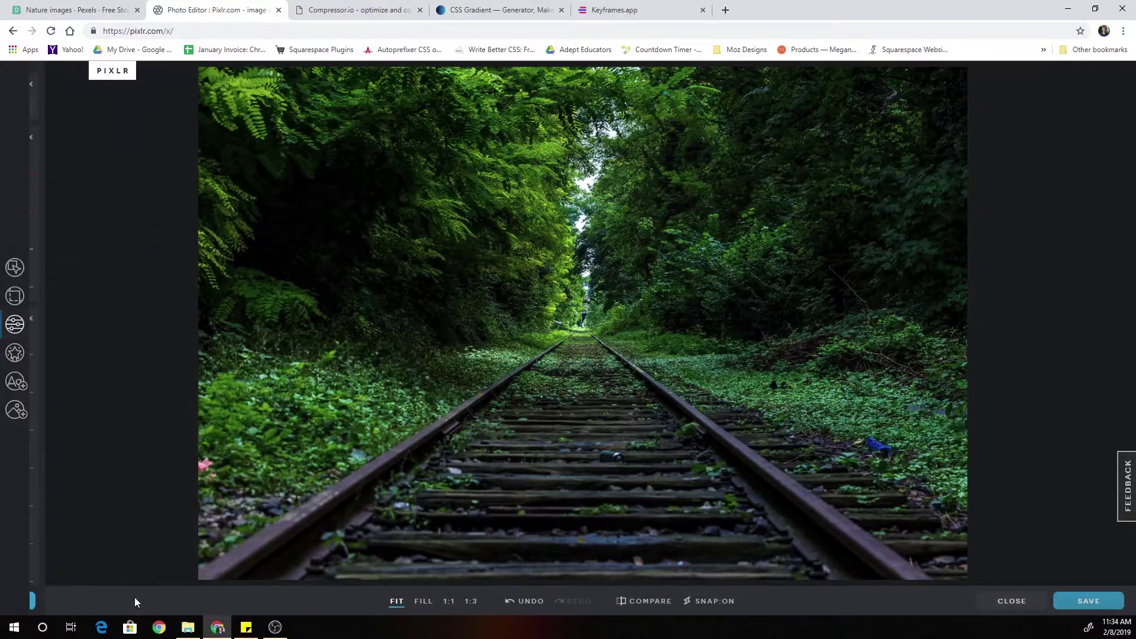
pyautogui.click(1088, 601)
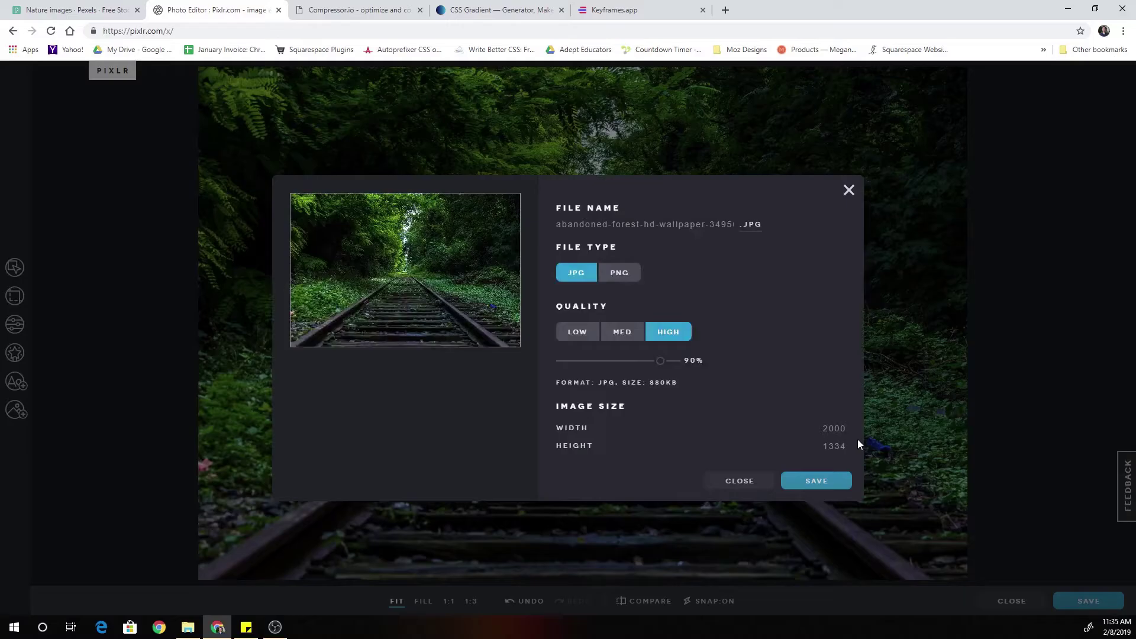
pyautogui.moveTo(661, 362); pyautogui.dragTo(675, 361)
pyautogui.click(818, 481)
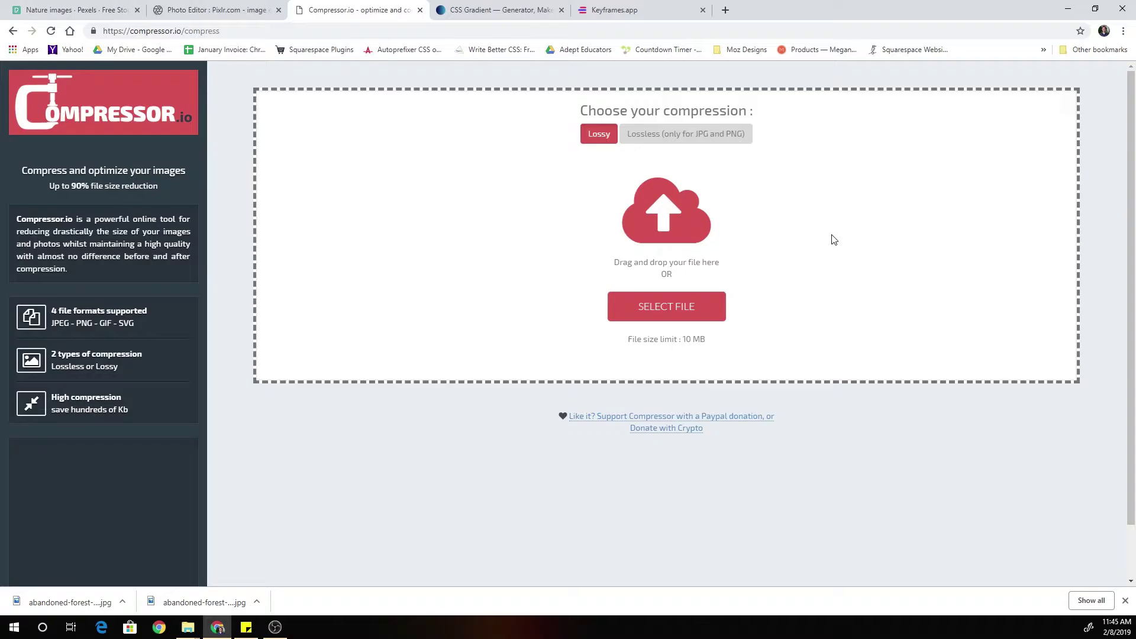
# - Upload the edited abandoned-forest JPG to Compressor.io for lossy compression
pyautogui.click(641, 306)
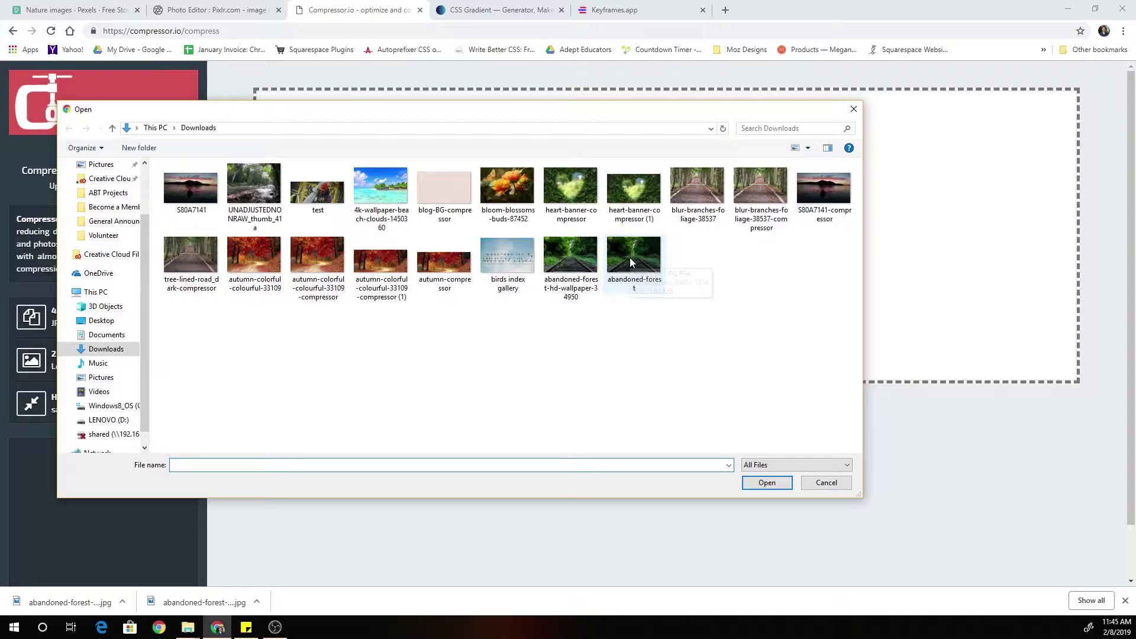
pyautogui.click(630, 258)
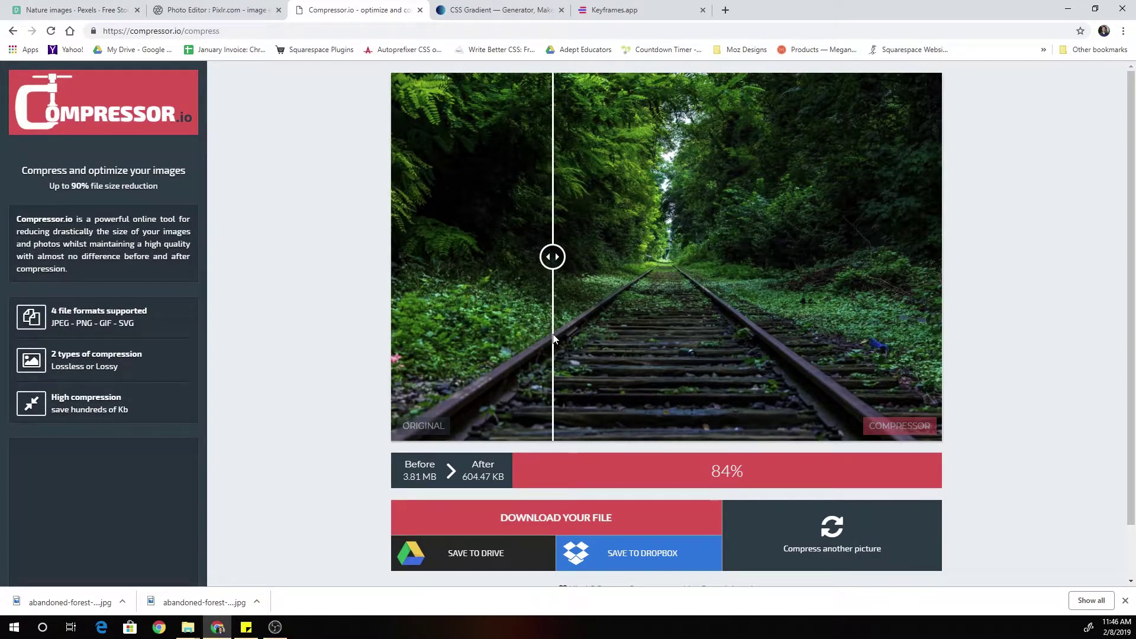
# - Download the compressed 604.47 KB forest photo from Compressor.io
pyautogui.click(547, 521)
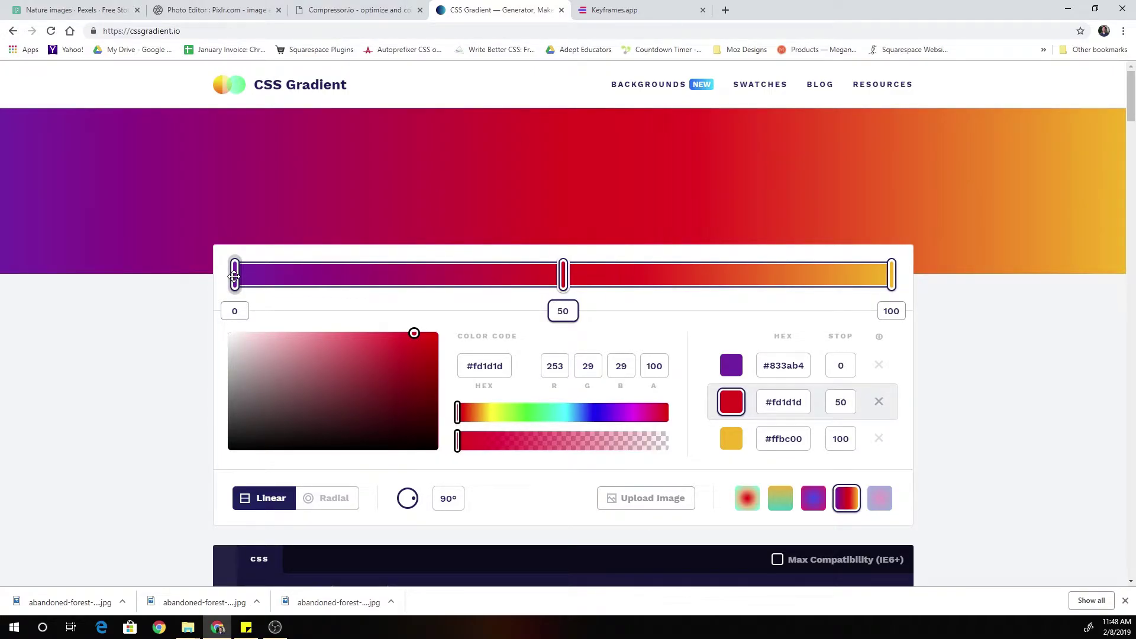
# - Adjust the gradient color stops, moving the red #fd1d1d stop to 41%
pyautogui.scroll(-4, 147, 304)
pyautogui.scroll(4, 172, 320)
pyautogui.moveTo(235, 271)
pyautogui.mouseDown()
pyautogui.moveTo(414, 273)
pyautogui.moveTo(234, 274)
pyautogui.mouseUp()
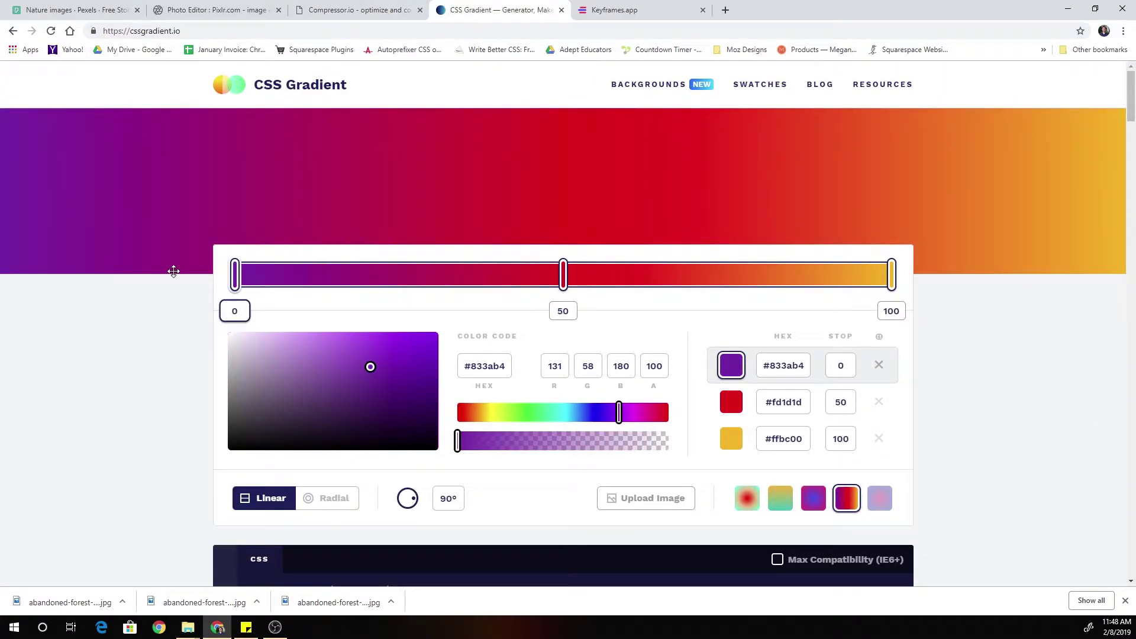
pyautogui.moveTo(367, 367); pyautogui.dragTo(372, 368)
pyautogui.moveTo(562, 274); pyautogui.dragTo(512, 273)
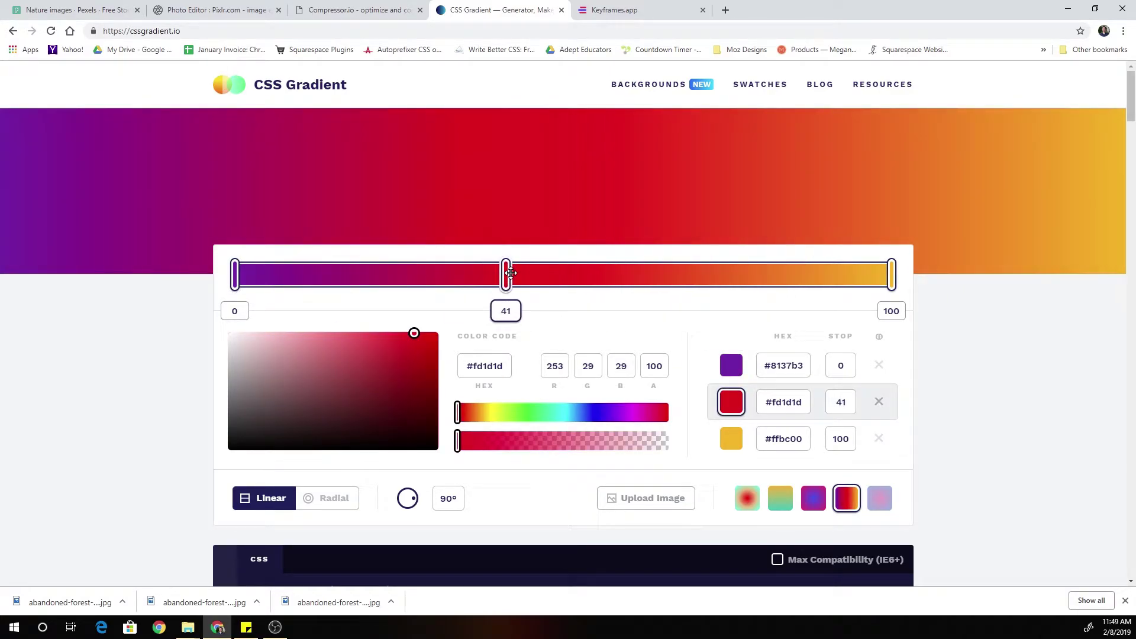
pyautogui.moveTo(890, 272)
pyautogui.mouseDown()
pyautogui.moveTo(507, 272)
pyautogui.moveTo(925, 268)
pyautogui.moveTo(911, 271)
pyautogui.mouseUp()
# - Switch to radial and back to linear, then rotate the gradient angle to 107°
pyautogui.scroll(-1, 348, 375)
pyautogui.click(324, 441)
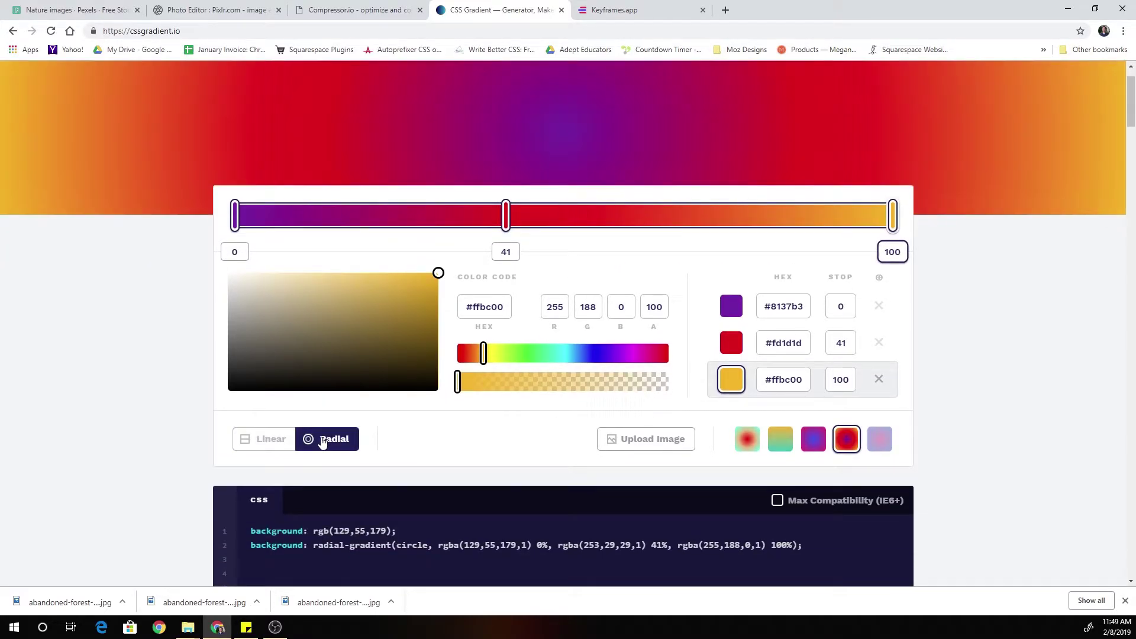
pyautogui.scroll(1, 296, 456)
pyautogui.click(255, 504)
pyautogui.scroll(-1, 441, 462)
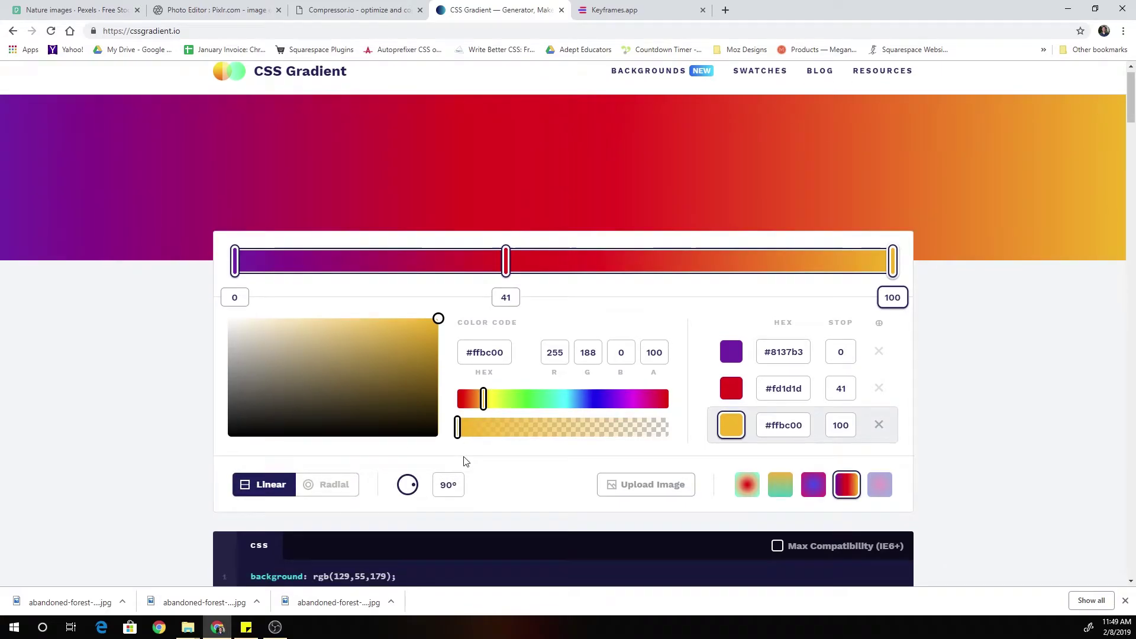
pyautogui.moveTo(414, 444)
pyautogui.mouseDown()
pyautogui.moveTo(399, 436)
pyautogui.moveTo(413, 449)
pyautogui.moveTo(421, 442)
pyautogui.mouseUp()
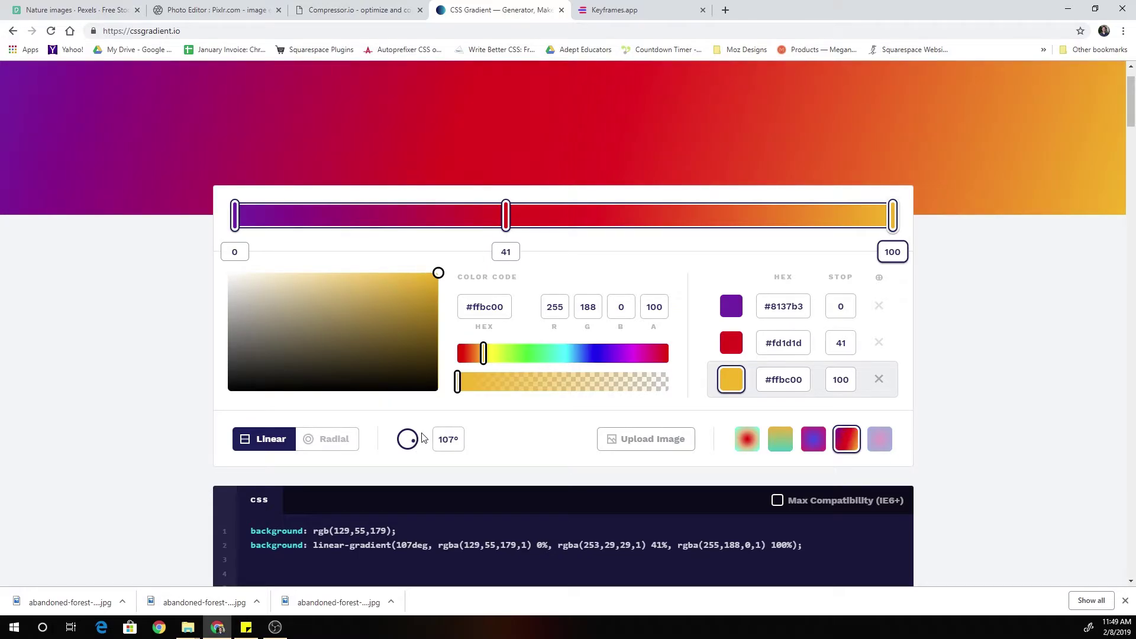
pyautogui.scroll(1, 646, 278)
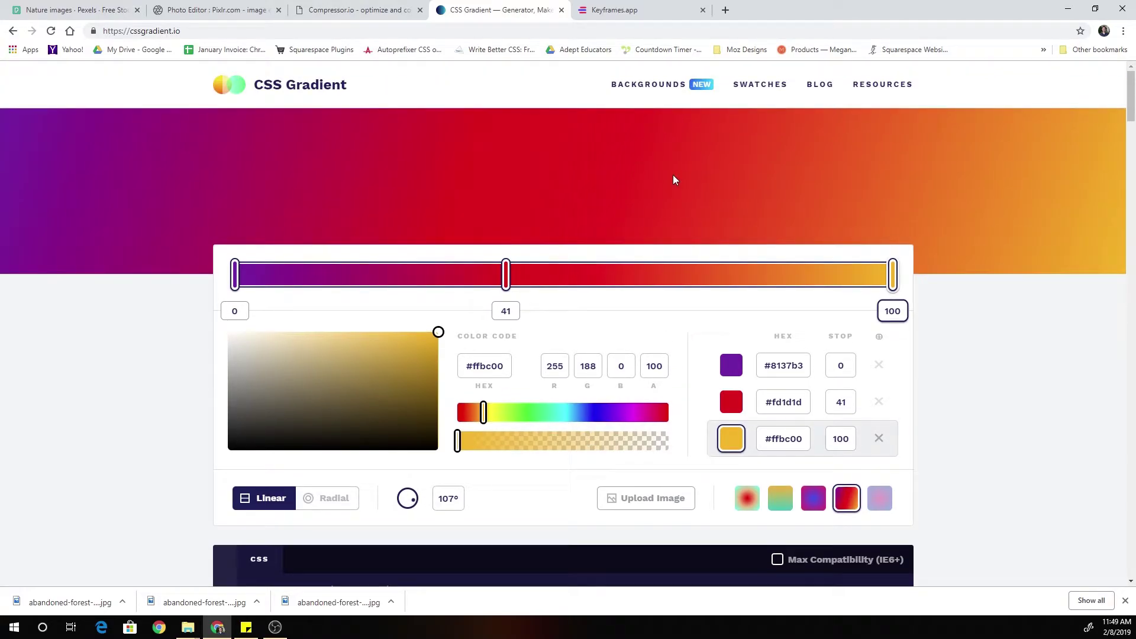
pyautogui.scroll(-6, 981, 253)
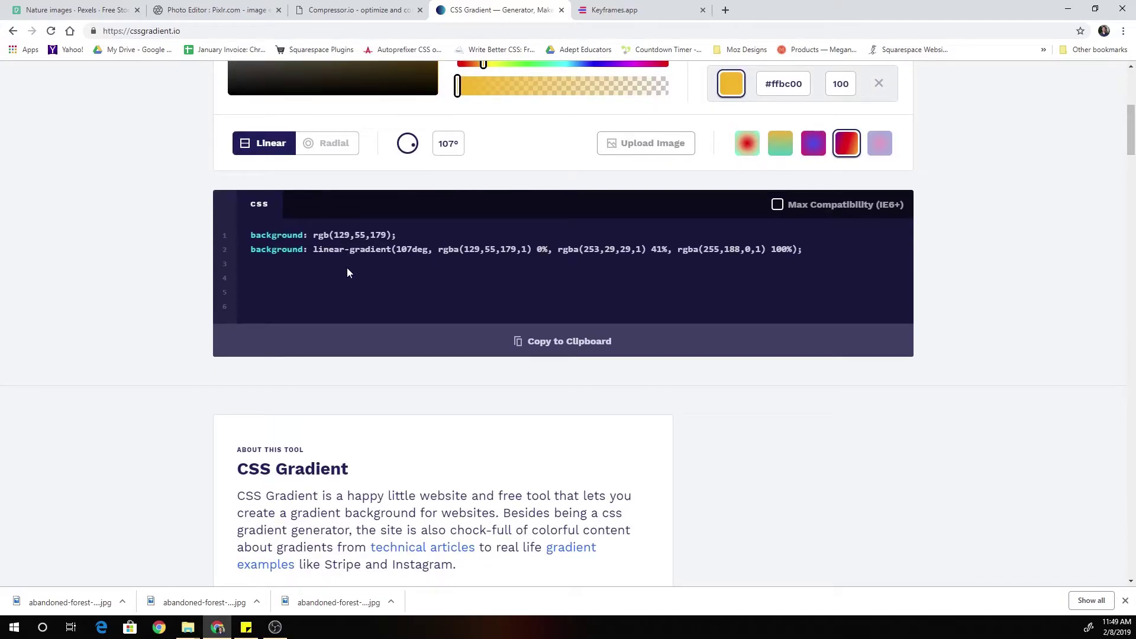
# - Copy the 107deg linear-gradient CSS code to the clipboard and go to Keyframes.app
pyautogui.click(553, 341)
pyautogui.scroll(3, 860, 365)
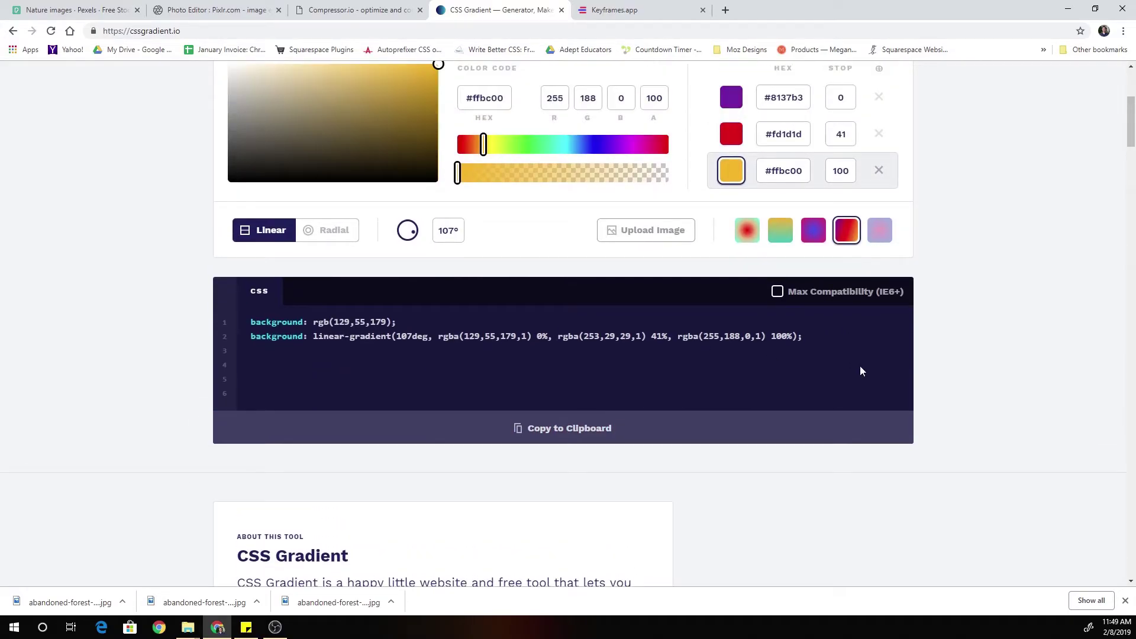
pyautogui.scroll(3, 1027, 303)
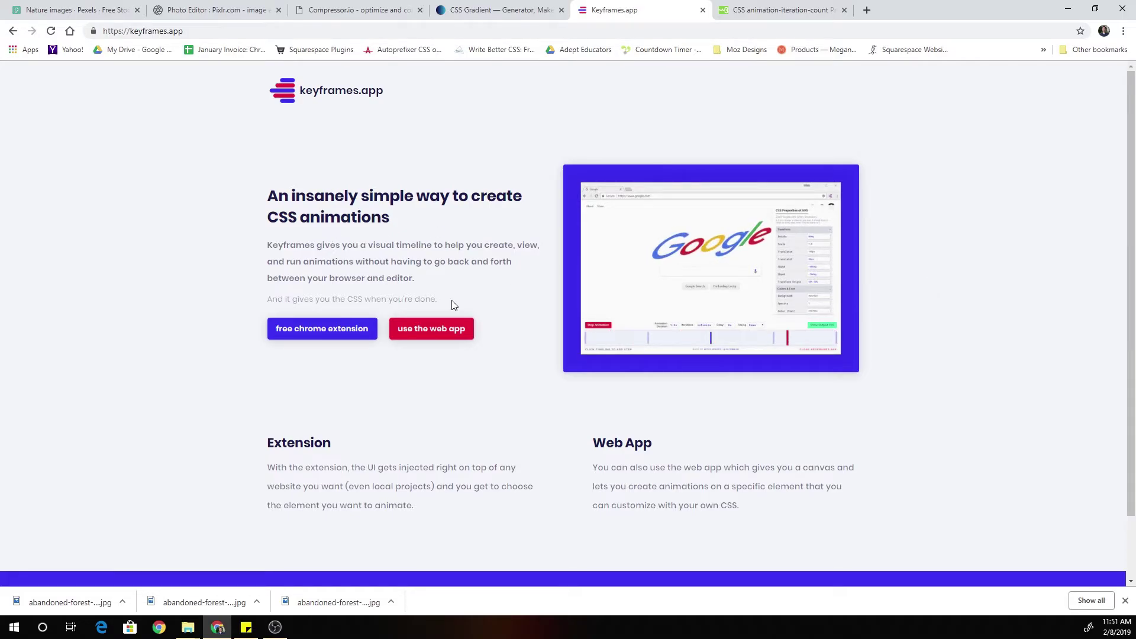
# - Launch the Keyframes.app web app editor showing the purple Hello! box
pyautogui.click(436, 331)
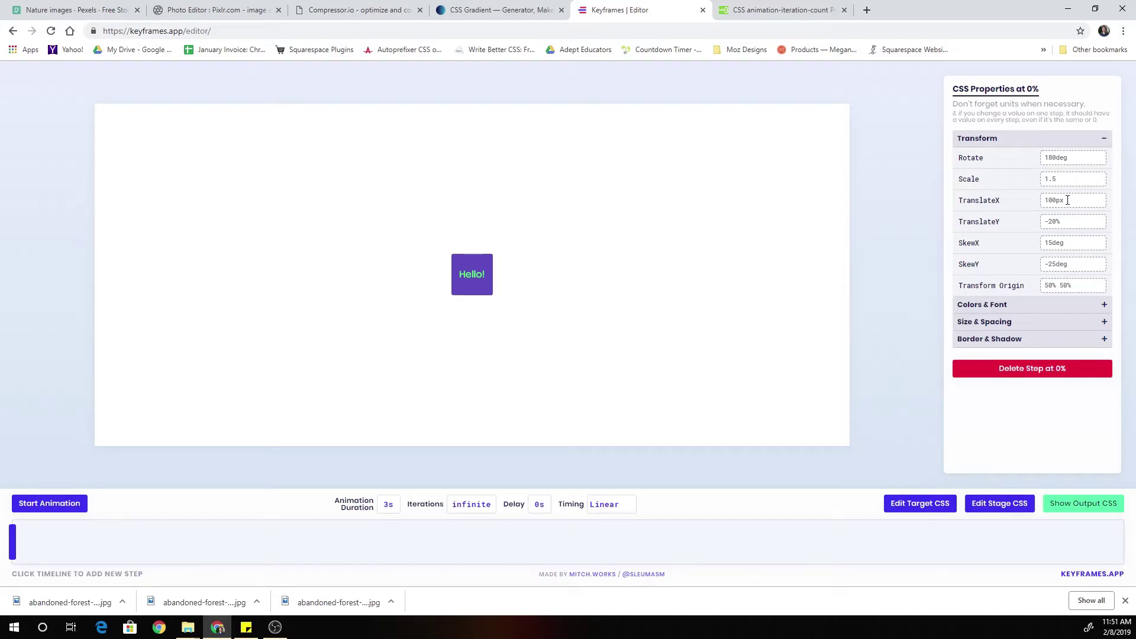
# - Change the animation iterations from infinite to 1, leaving timing on Linear
pyautogui.click(1026, 305)
pyautogui.scroll(-1, 1024, 312)
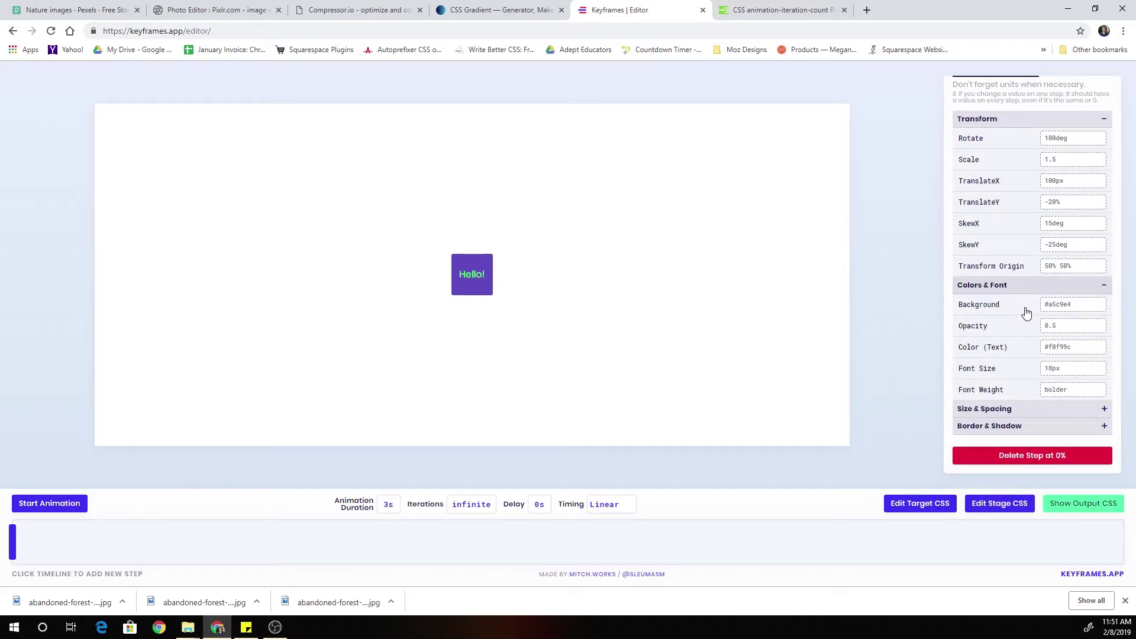
pyautogui.scroll(1, 1005, 165)
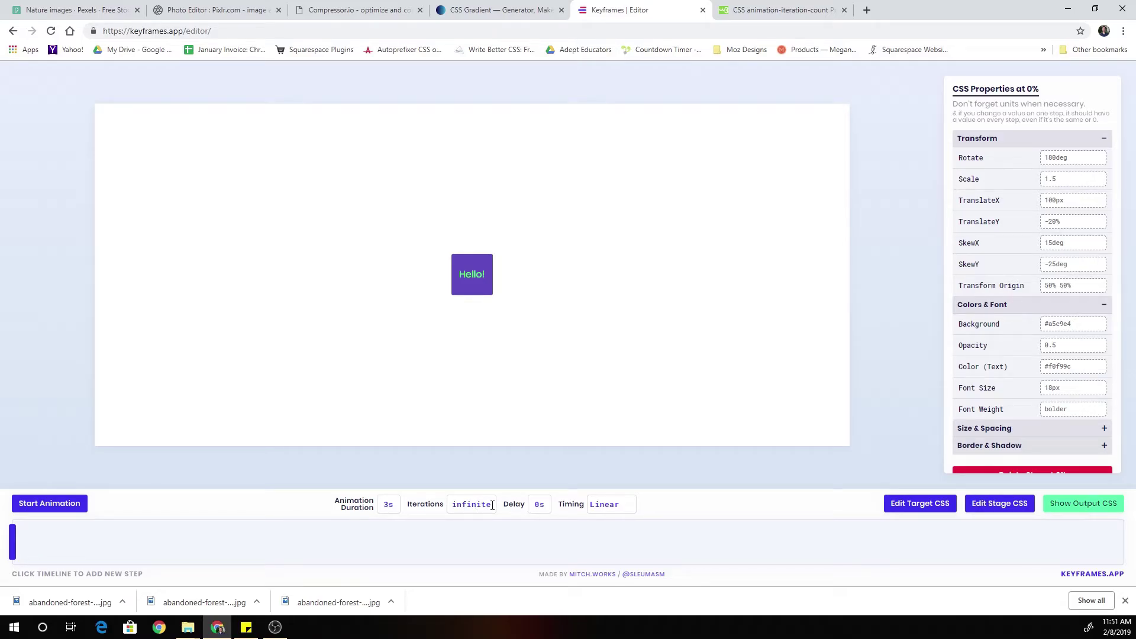
pyautogui.moveTo(481, 504); pyautogui.dragTo(452, 502)
pyautogui.write('1')
pyautogui.click(624, 508)
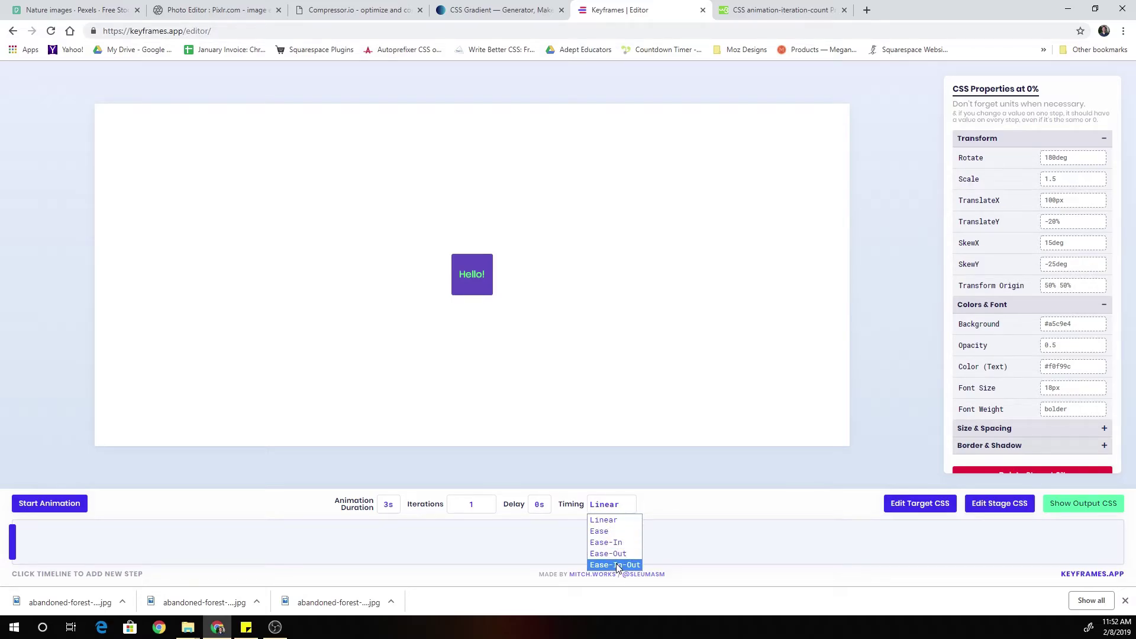
pyautogui.click(630, 506)
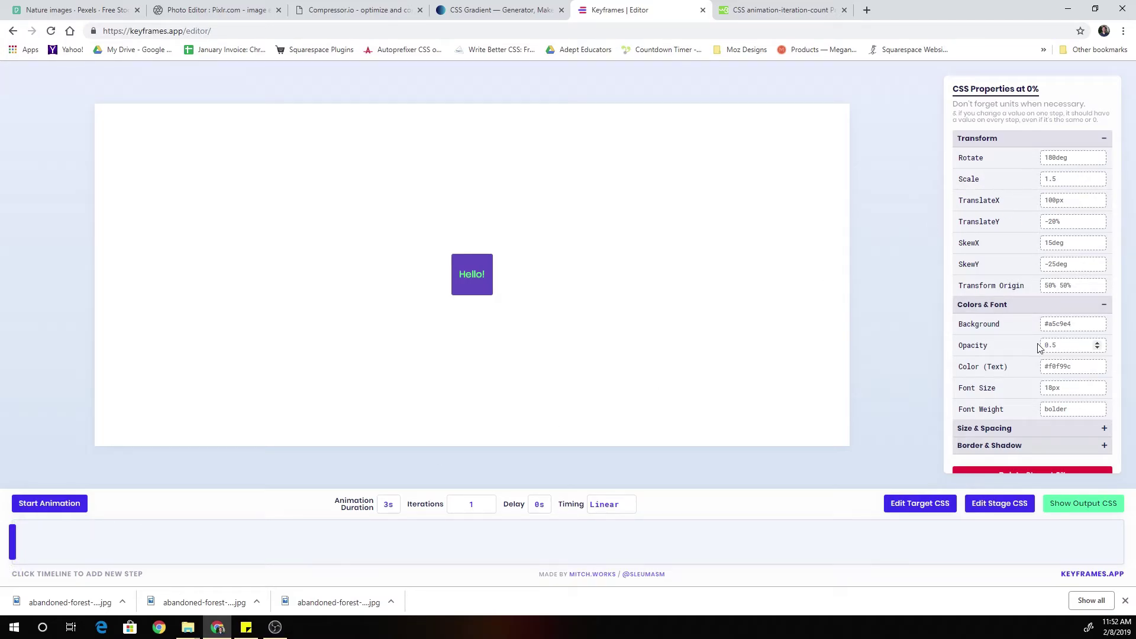
# - Lower the 0% step's opacity to 0 and add a second step at 20%
pyautogui.press('Down')
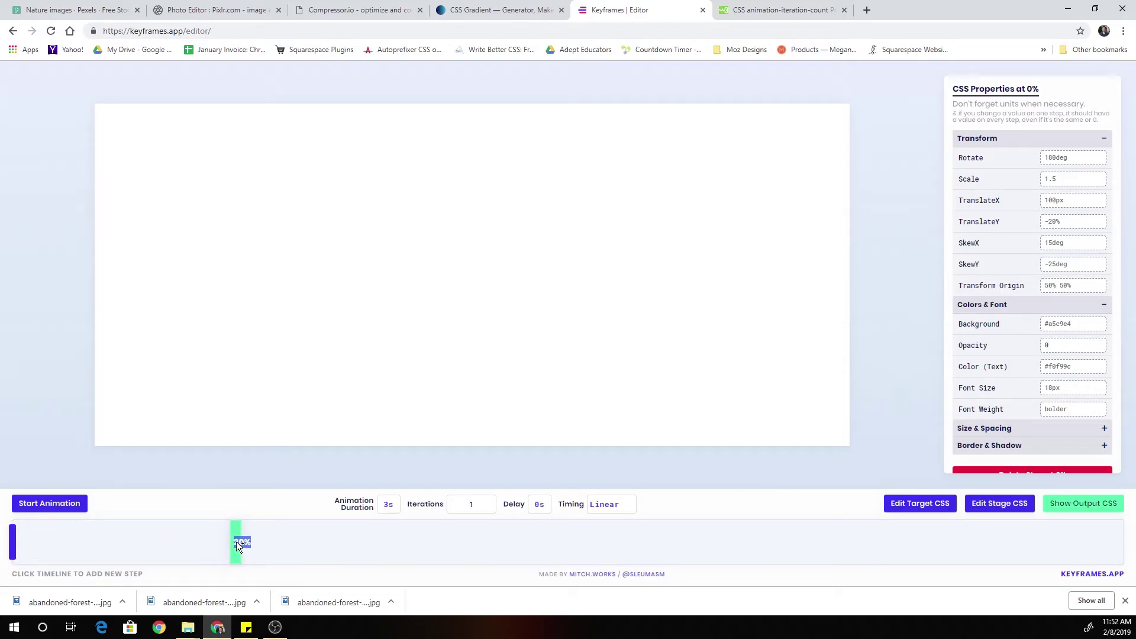
pyautogui.click(240, 541)
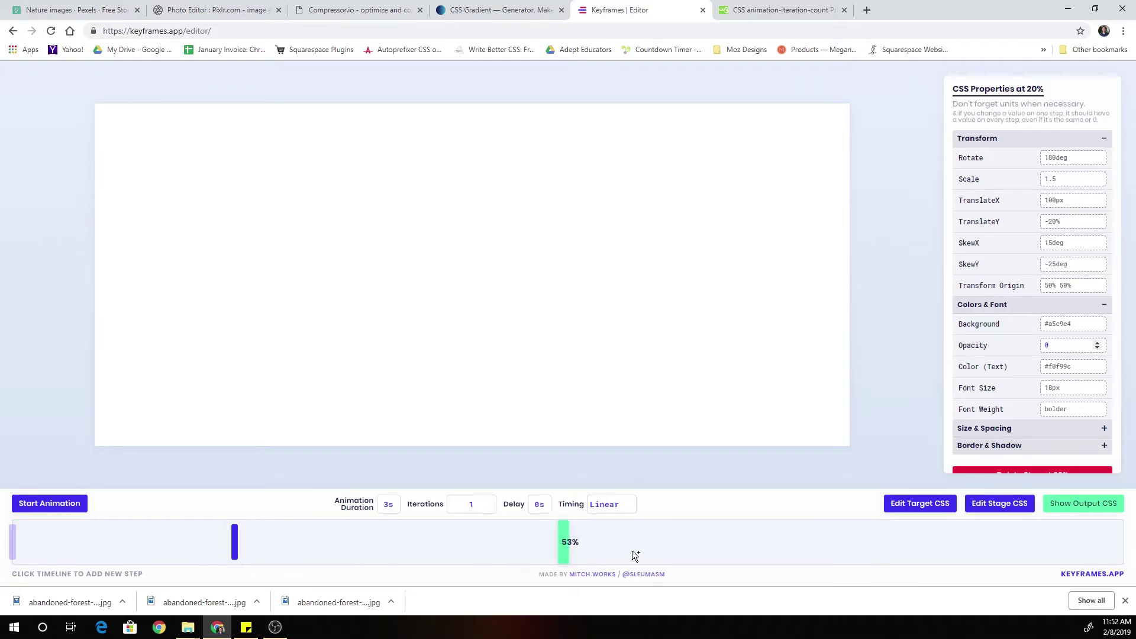
# - Set the scale to .8 on both the 0% and 20% steps
pyautogui.click(11, 541)
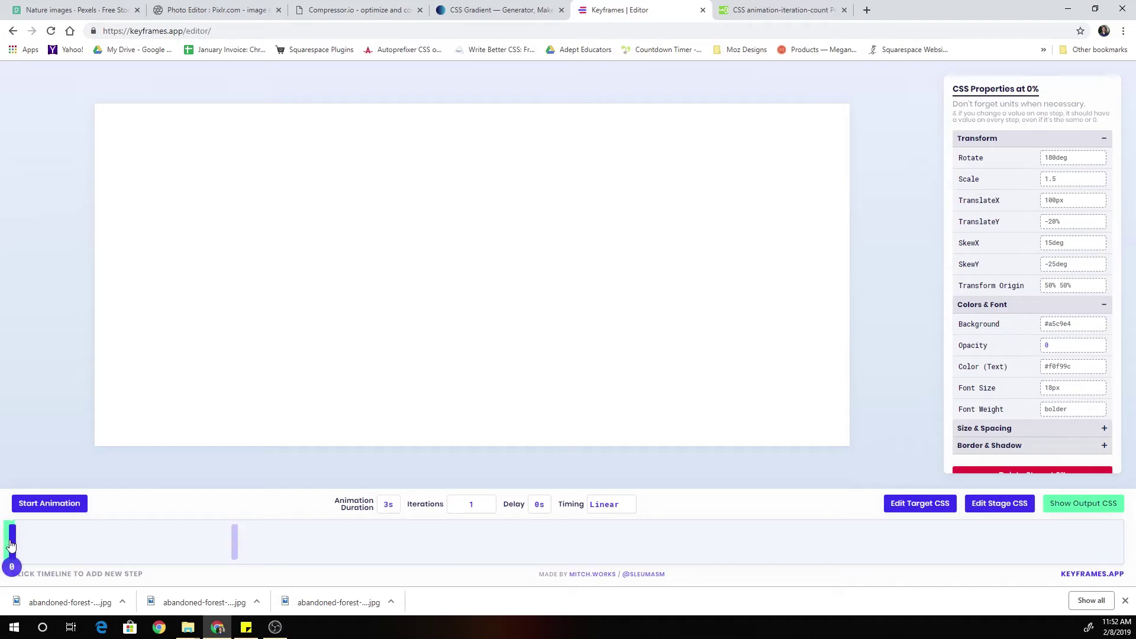
pyautogui.click(1053, 178)
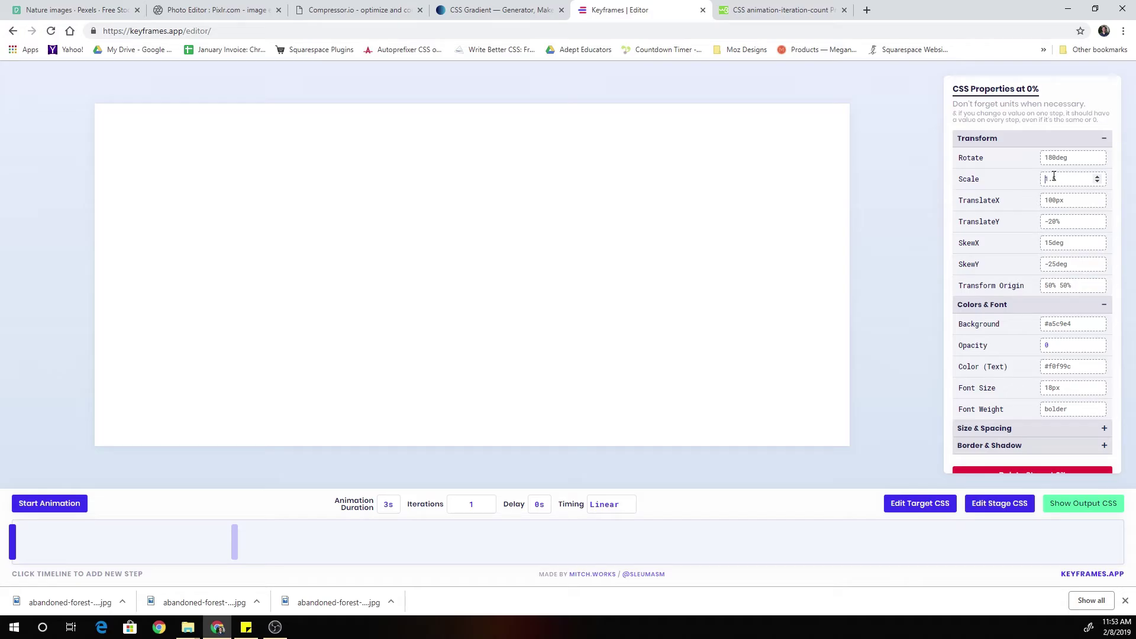
pyautogui.press('Delete')
pyautogui.click(234, 542)
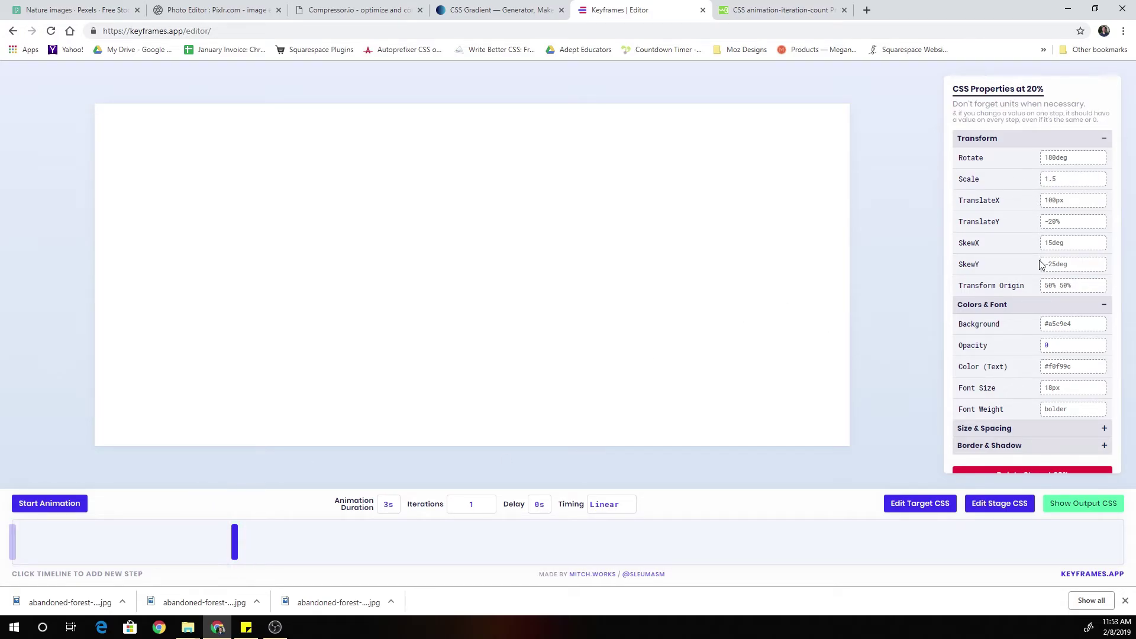
pyautogui.doubleClick(1041, 179)
pyautogui.write('.8')
# - Add a 100% step with scale 1 and opacity 1, then play the animation
pyautogui.click(1122, 543)
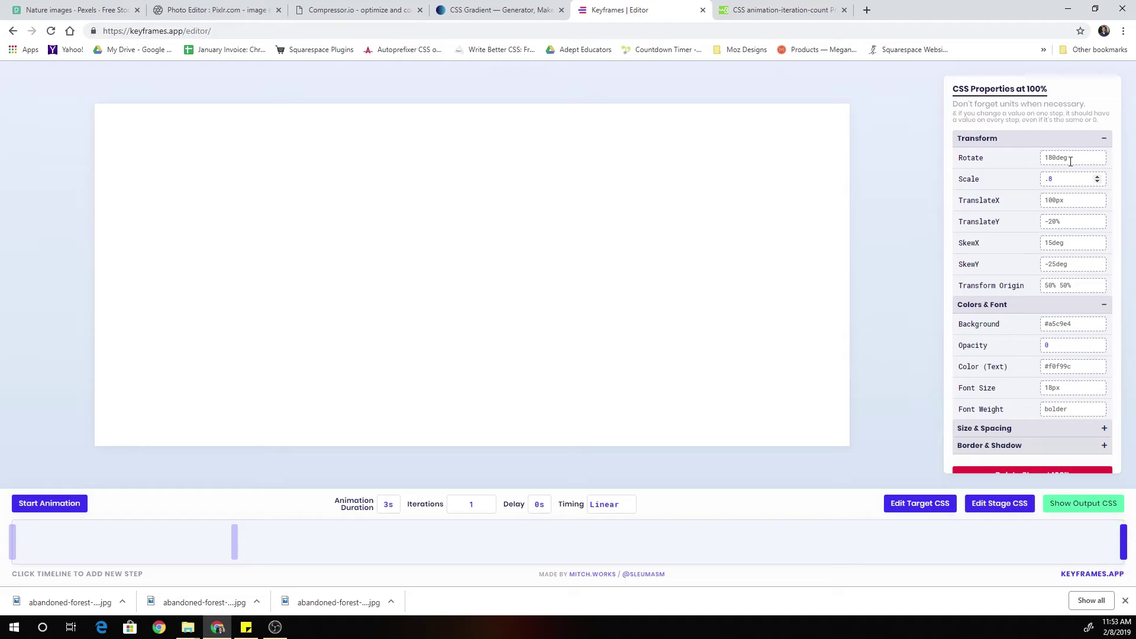
pyautogui.doubleClick(1041, 179)
pyautogui.write('1.5')
pyautogui.doubleClick(1044, 346)
pyautogui.write('1')
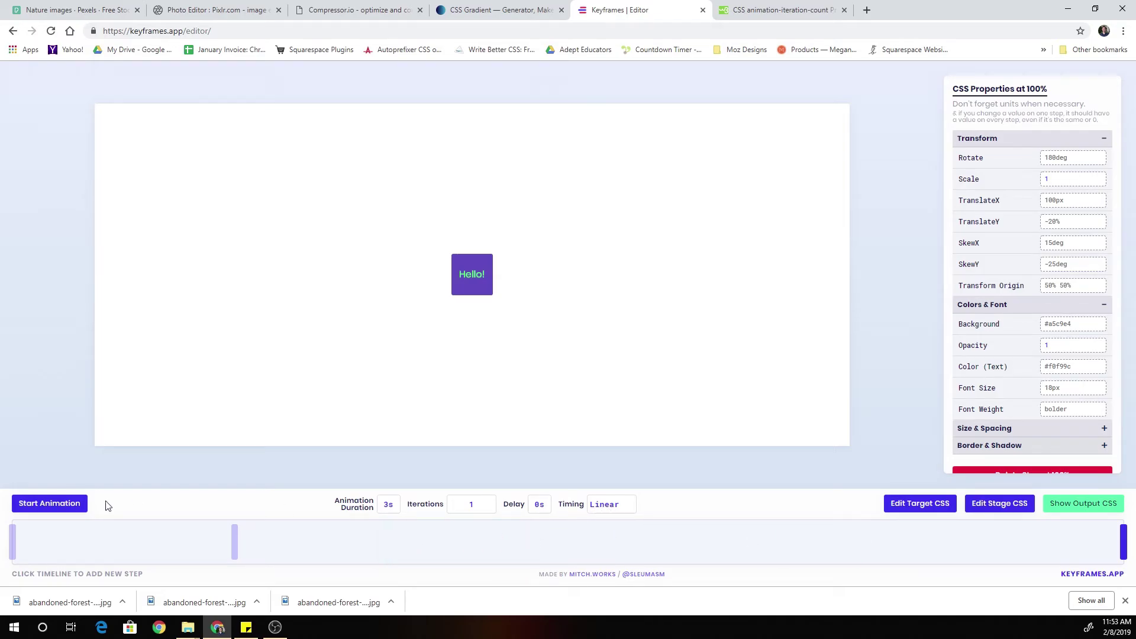
pyautogui.click(49, 504)
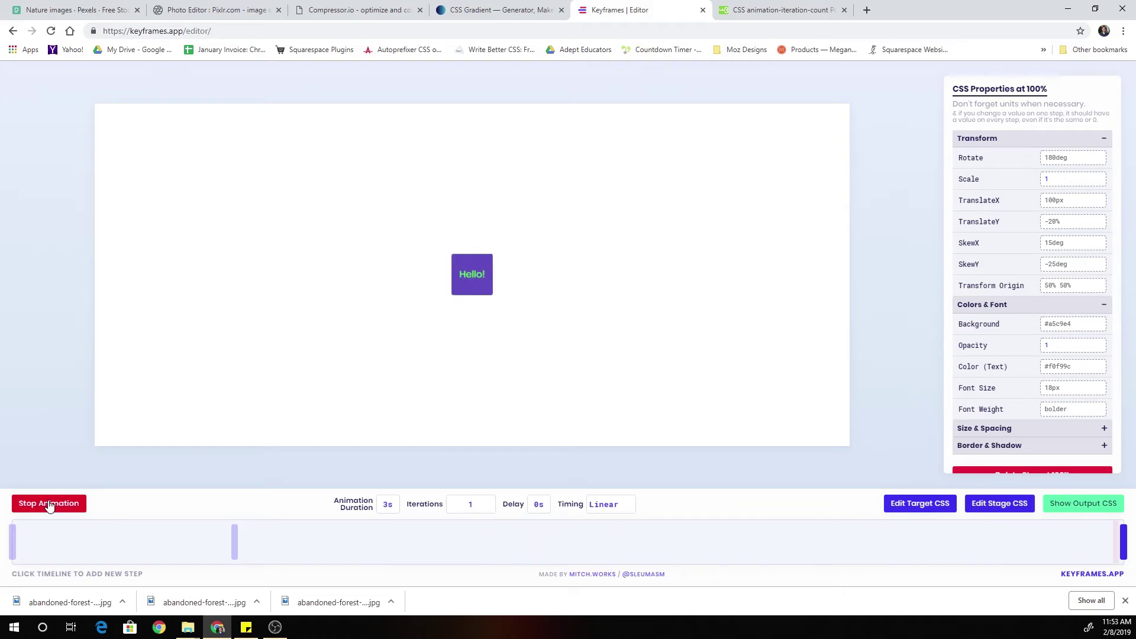
# - Switch the timing function to Ease, then stop and restart the animation
pyautogui.click(603, 506)
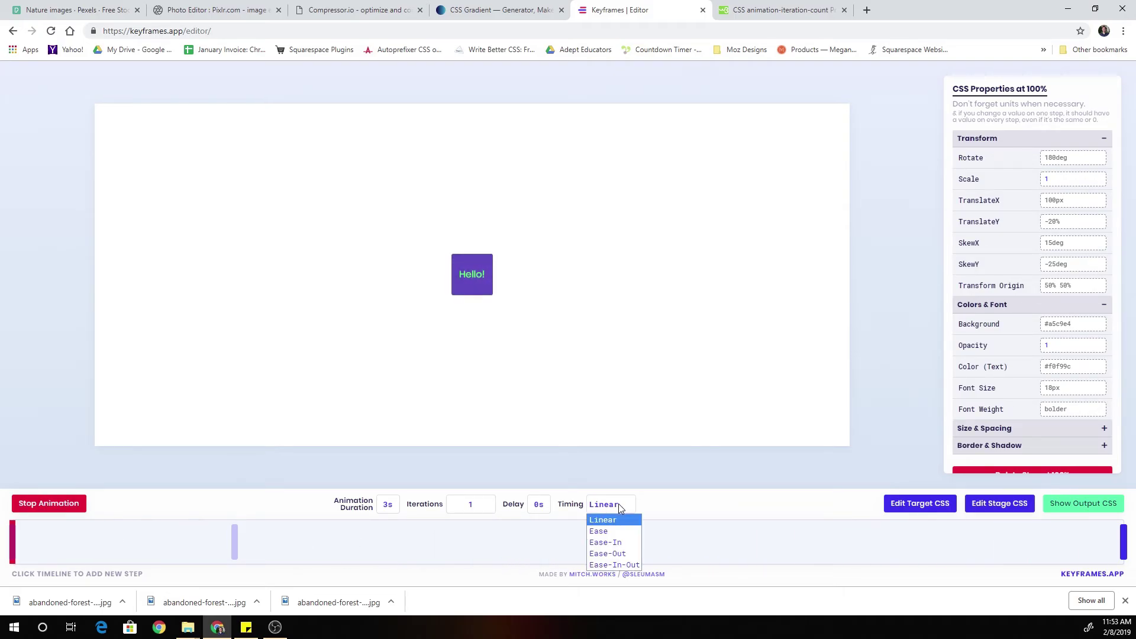
pyautogui.click(613, 532)
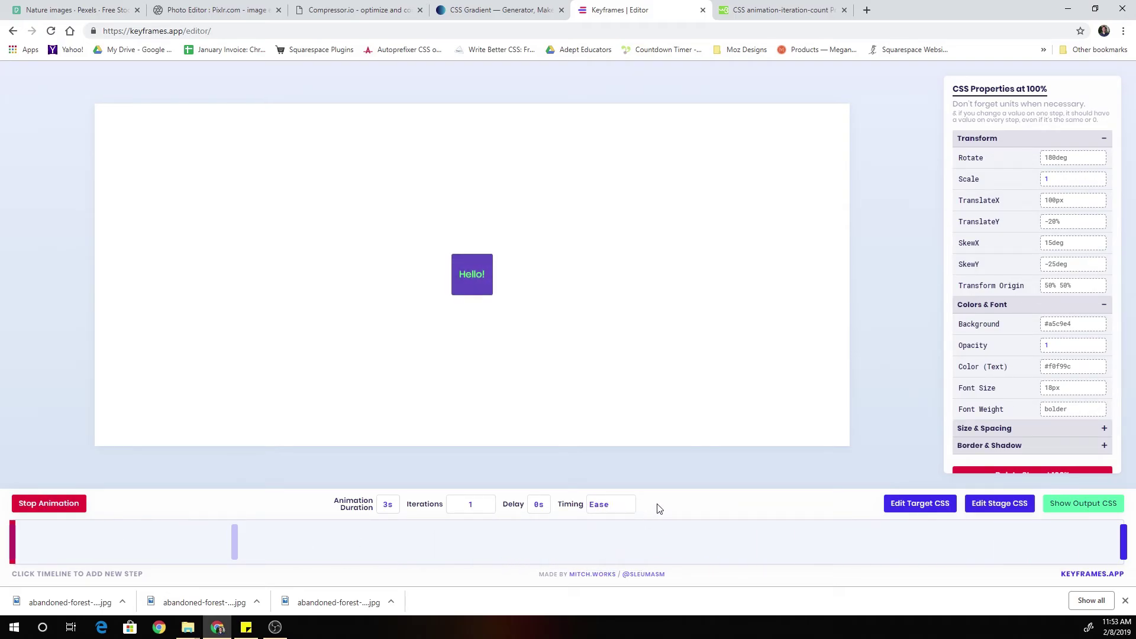
pyautogui.click(51, 503)
pyautogui.click(51, 503)
pyautogui.click(1082, 507)
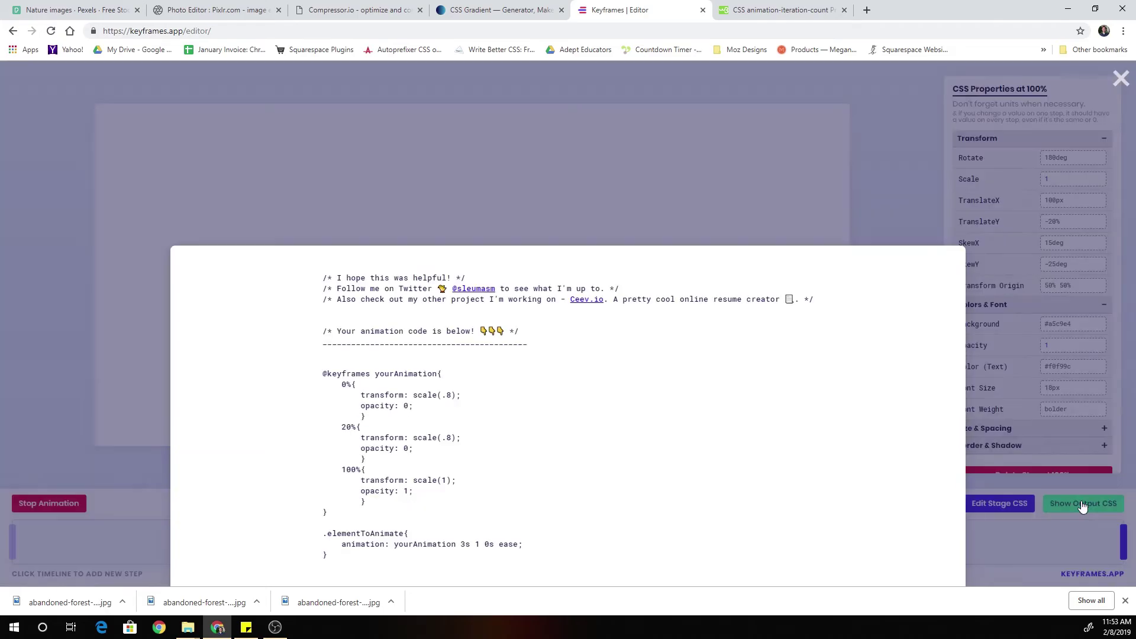
pyautogui.moveTo(314, 373); pyautogui.dragTo(499, 571)
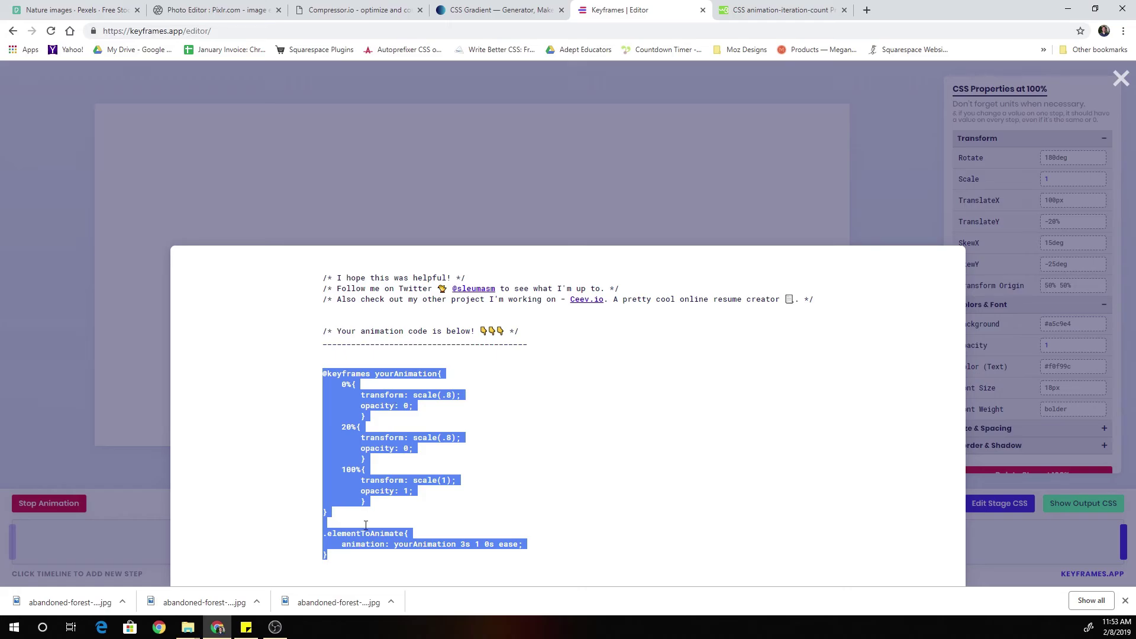
pyautogui.click(360, 537)
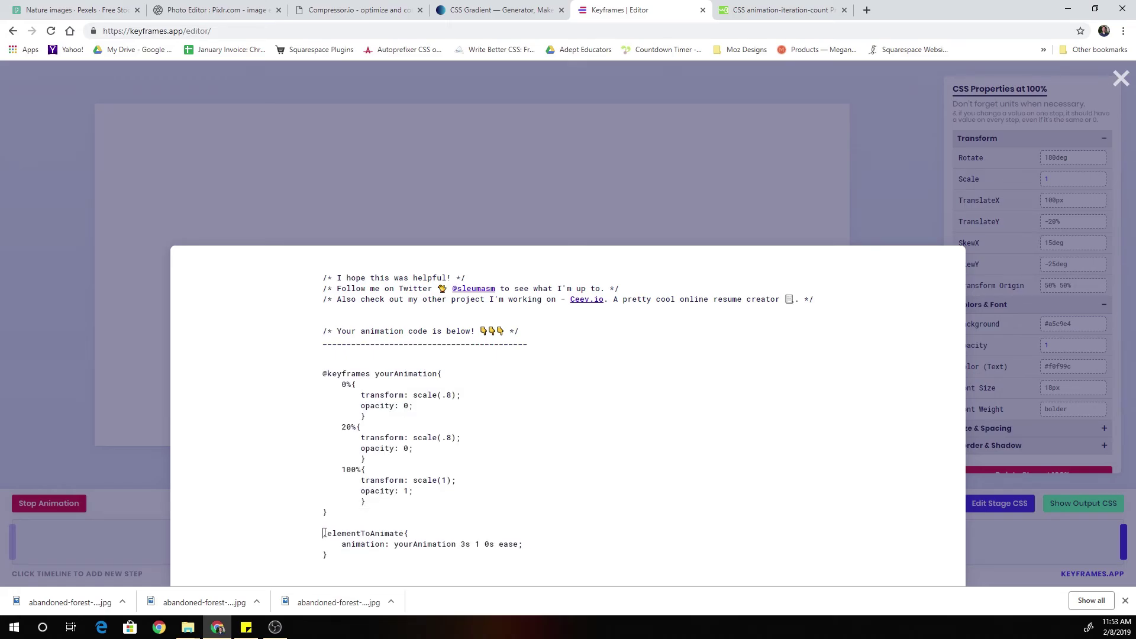
pyautogui.moveTo(323, 533); pyautogui.dragTo(406, 534)
# - Close the Output CSS modal to return to the Hello! box on the stage
pyautogui.click(657, 165)
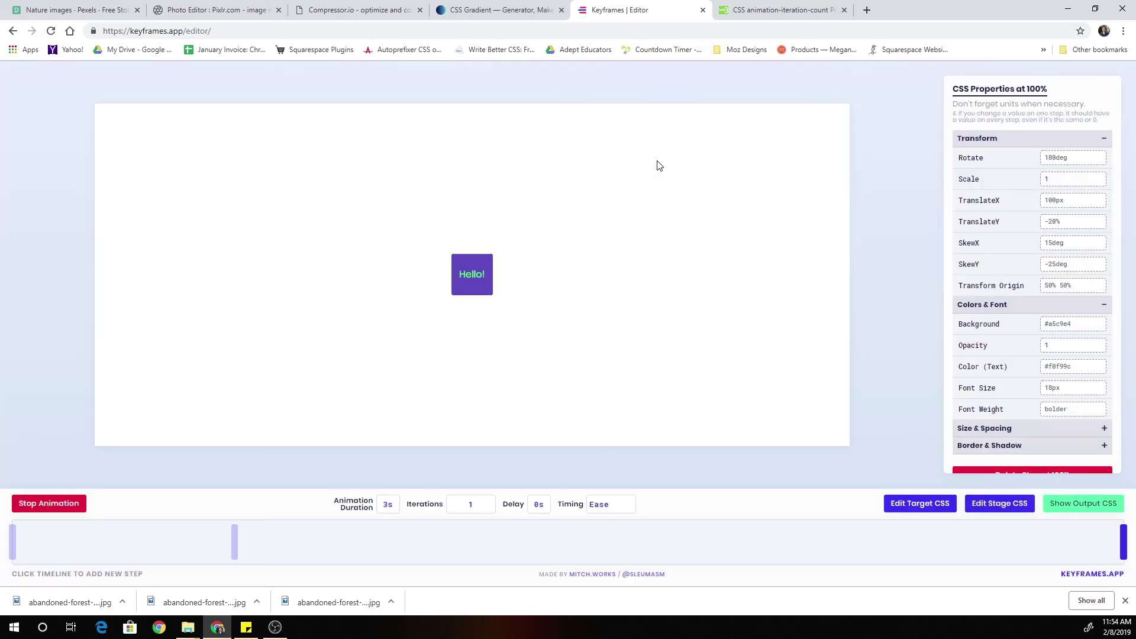